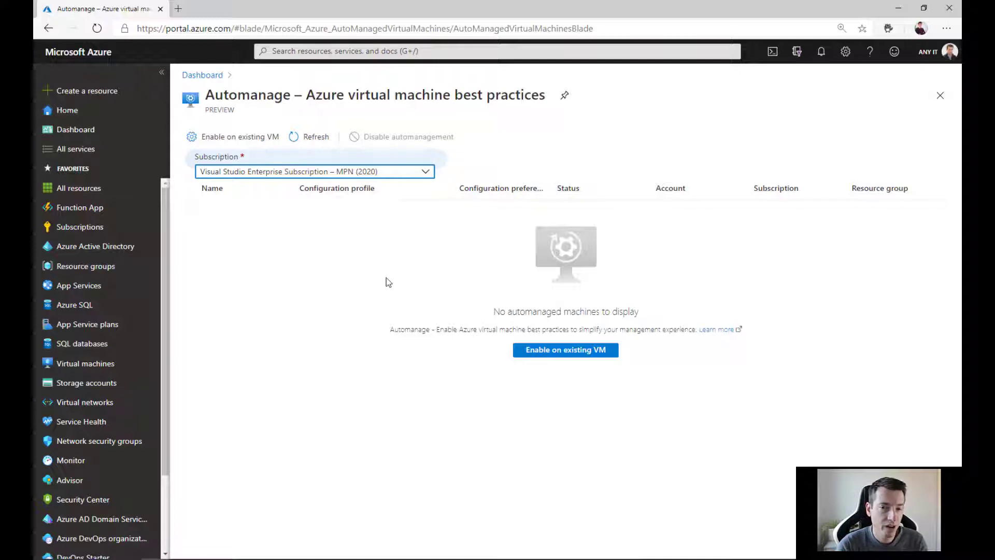
Step: Begin enabling Automanage on existing VMs, open the machine selection and check which virtual machines are ineligible
click(607, 353)
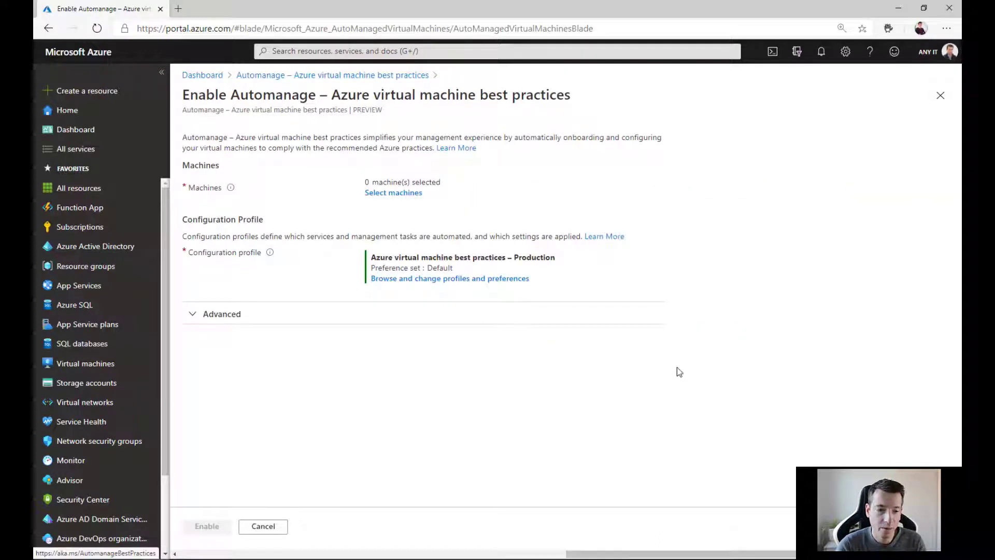
click(399, 200)
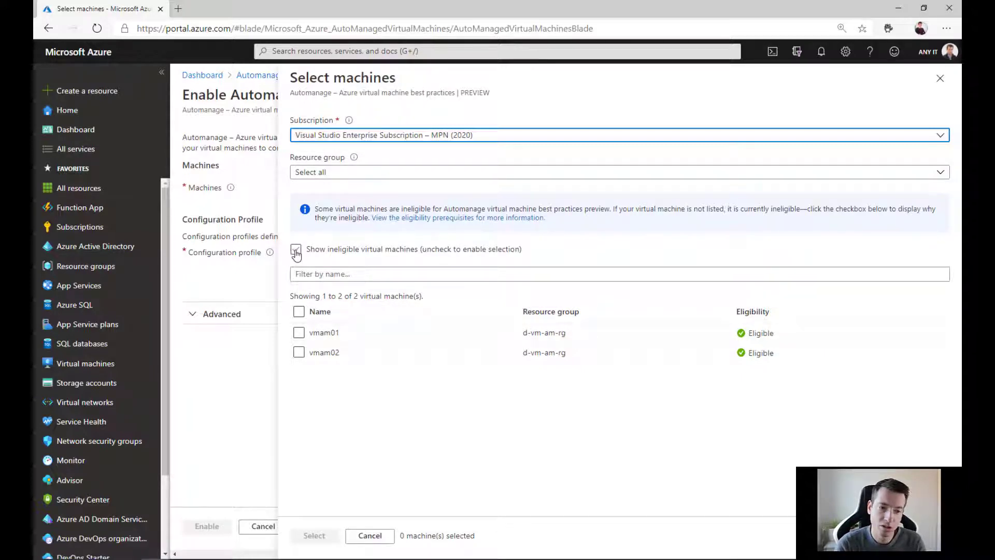
click(295, 252)
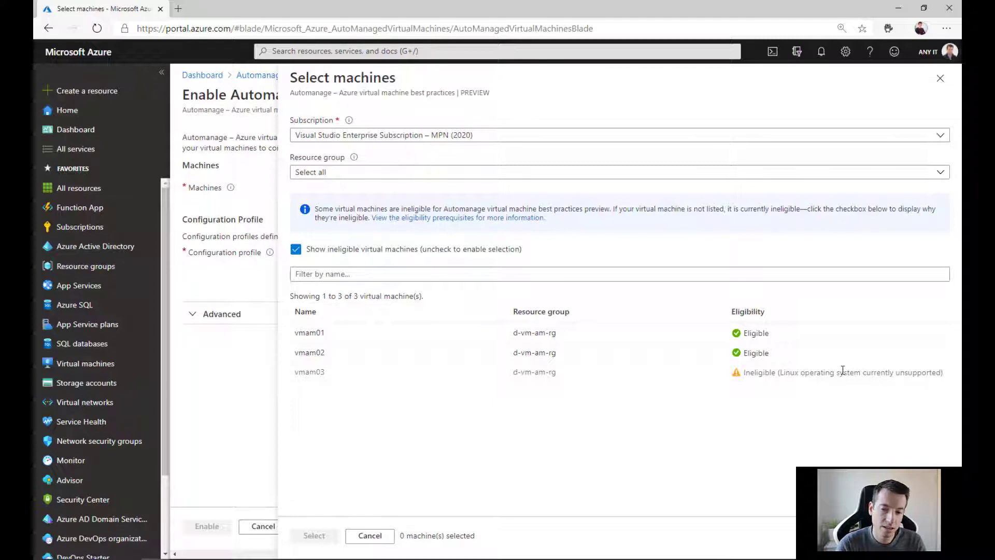
click(298, 254)
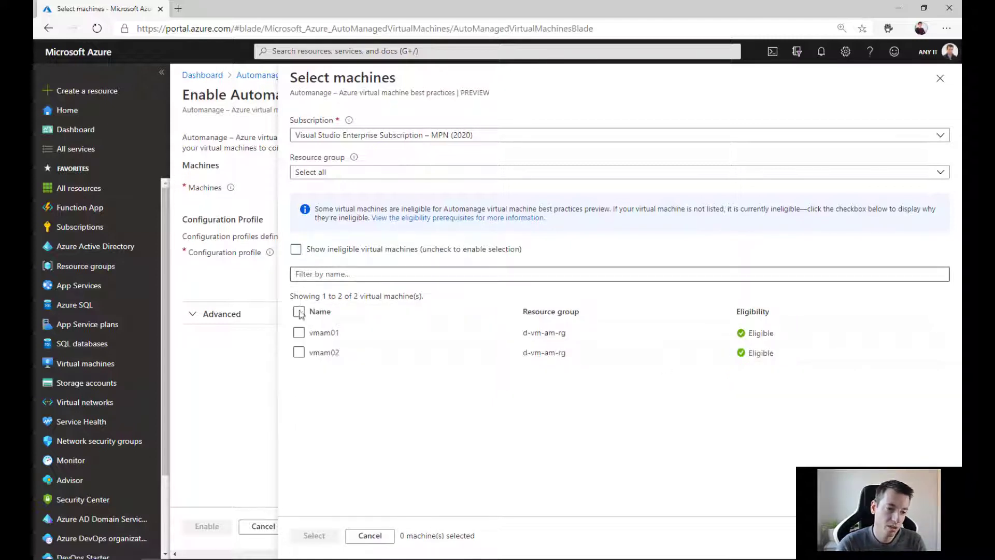
Step: Choose vmam01 and vmam02 as the machines for Automanage and confirm the selection
click(298, 333)
click(299, 352)
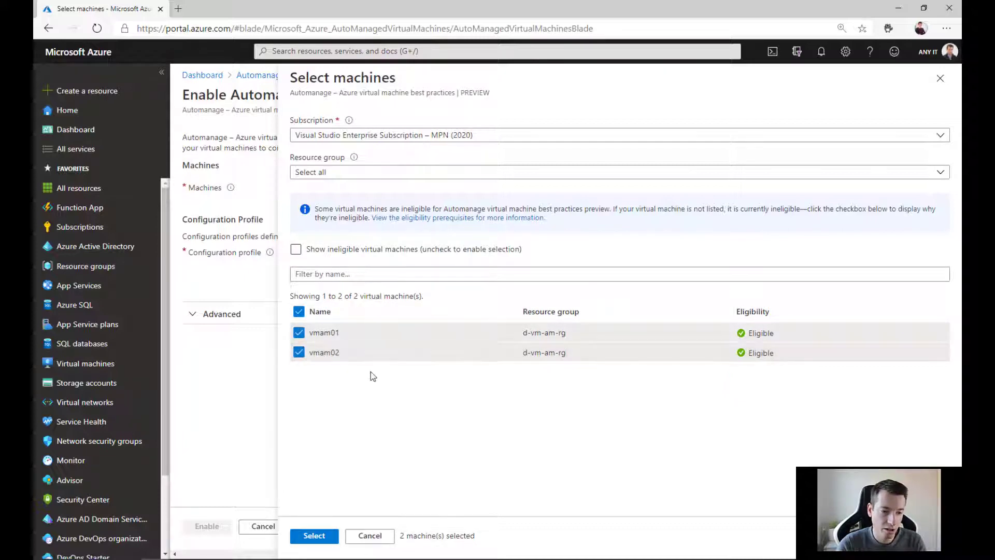
click(314, 536)
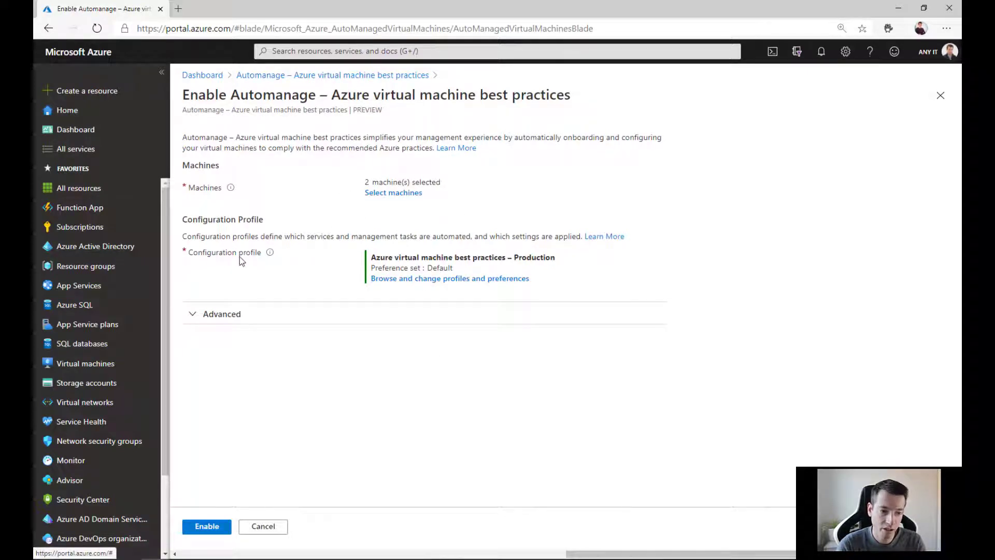
Step: Open the configuration profiles and preferences and review the Production profile's Virtual Machines Insights Monitoring and Backup details
click(409, 281)
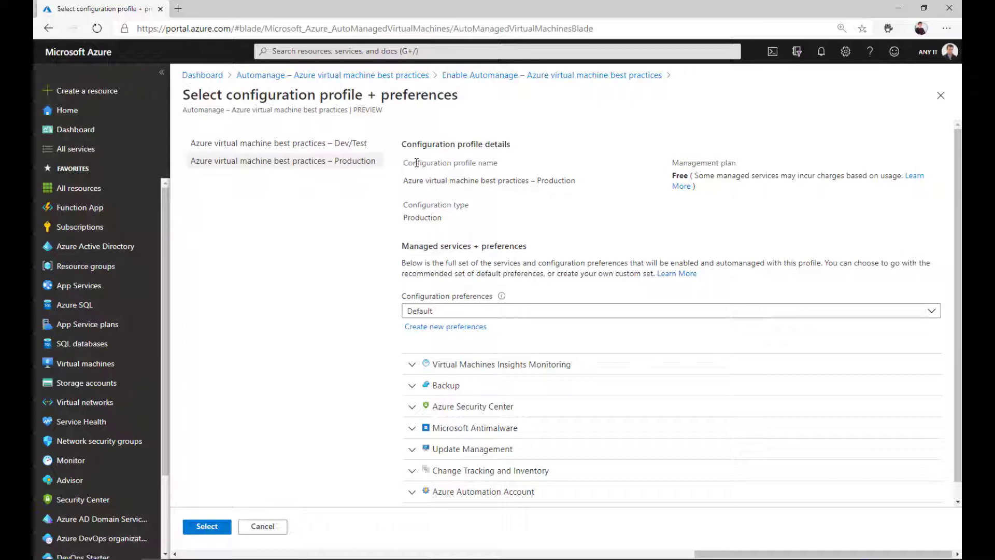
scroll(561, 211, down, 1)
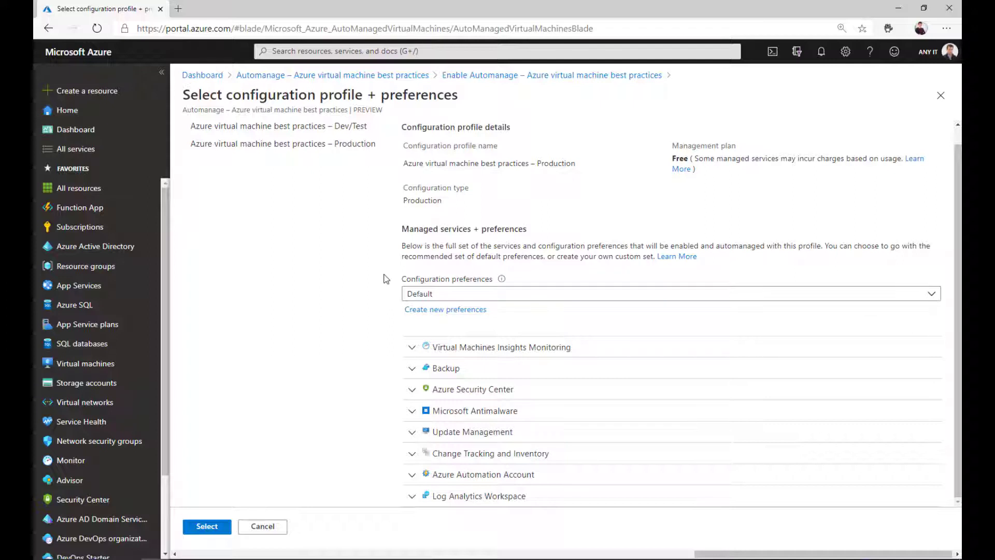
click(413, 348)
scroll(483, 311, down, 1)
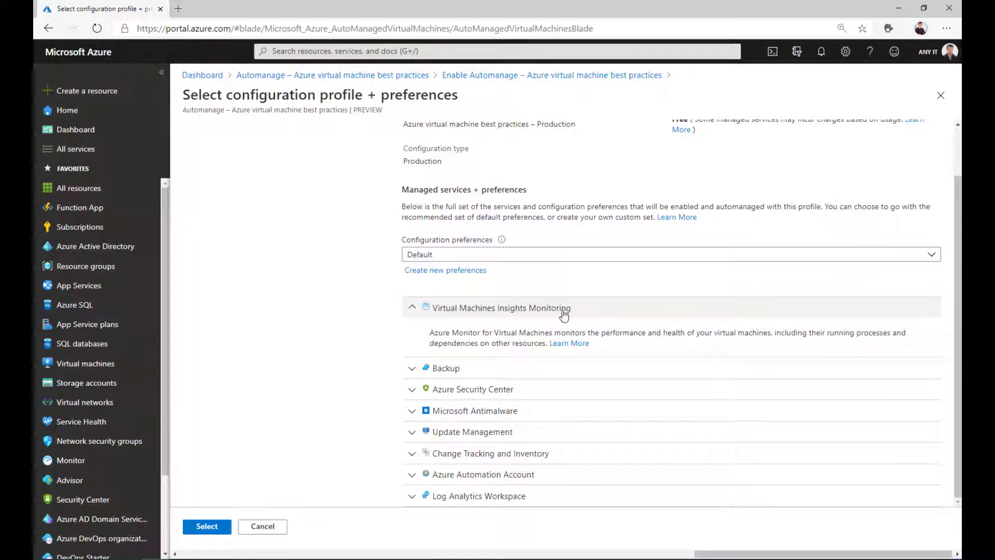
click(413, 308)
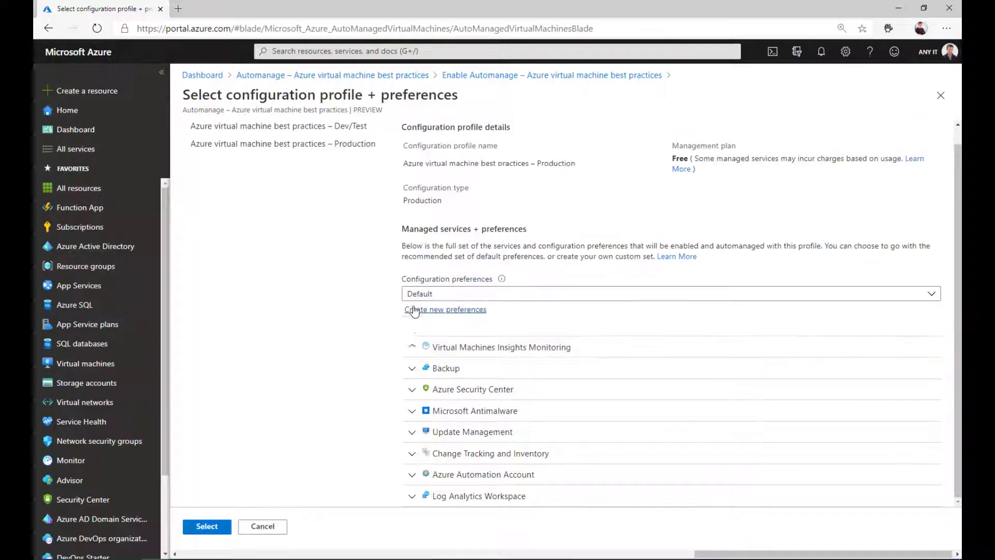
click(413, 368)
scroll(417, 372, down, 1)
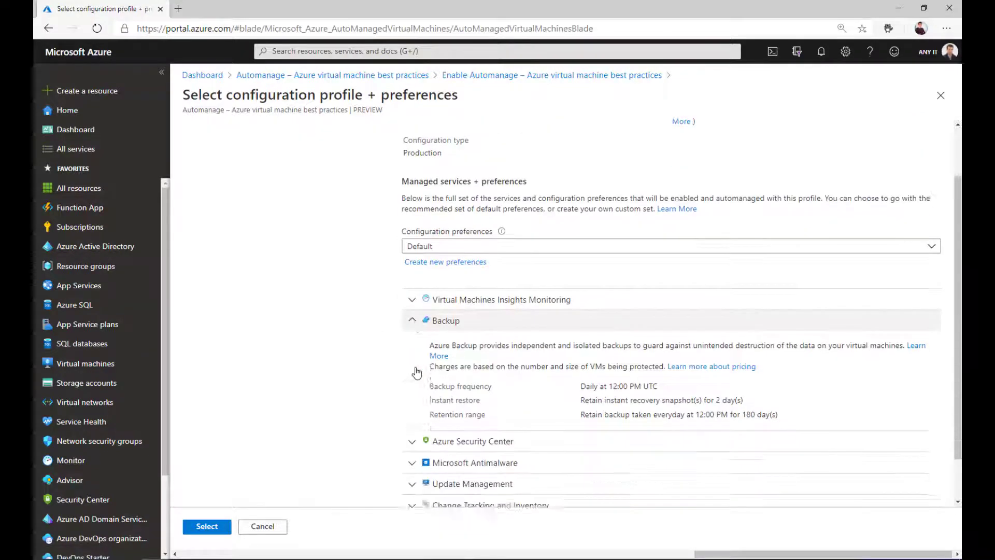
scroll(418, 372, down, 1)
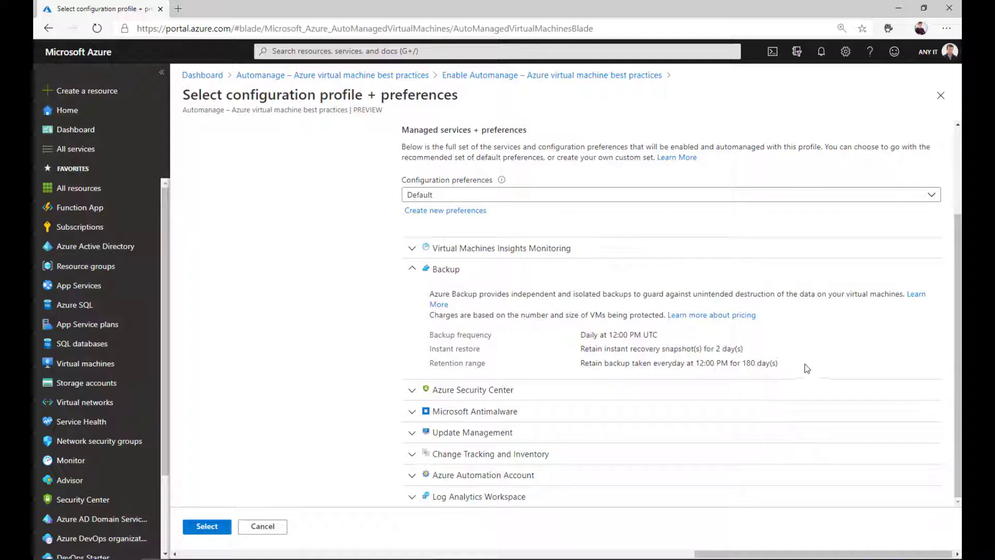
click(412, 269)
Step: Review the Azure Security Center and Microsoft Antimalware details of the Production profile
click(412, 389)
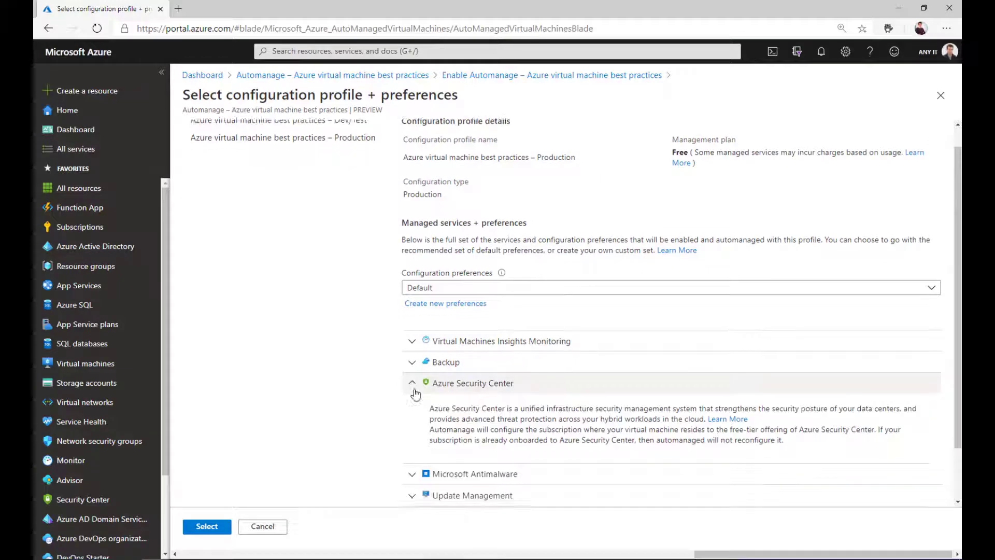
scroll(501, 391, down, 1)
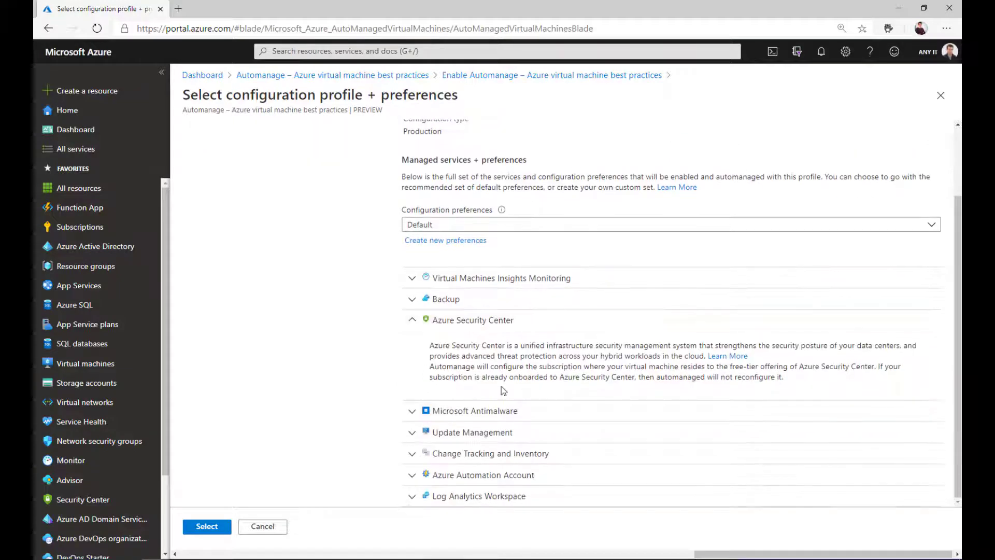
click(412, 410)
scroll(480, 377, down, 2)
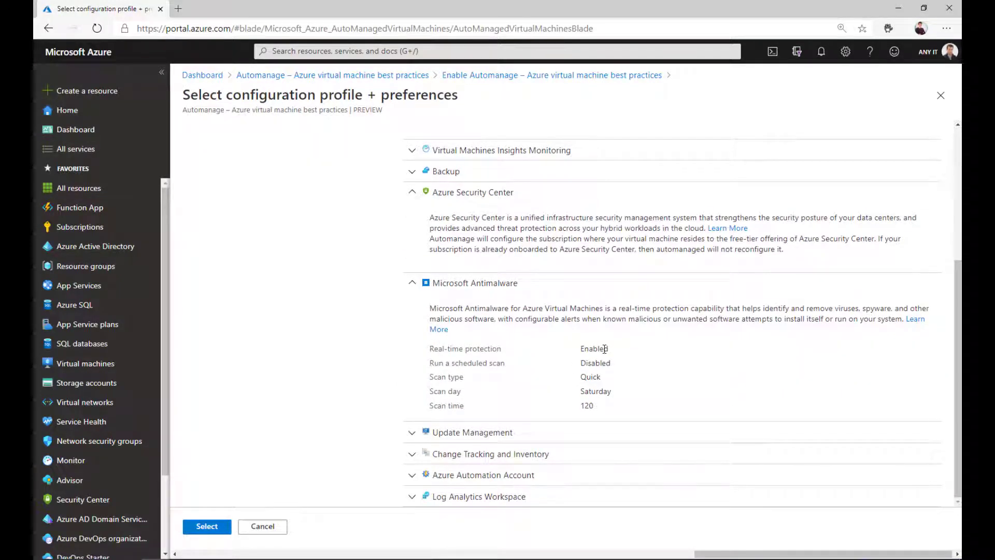
click(412, 192)
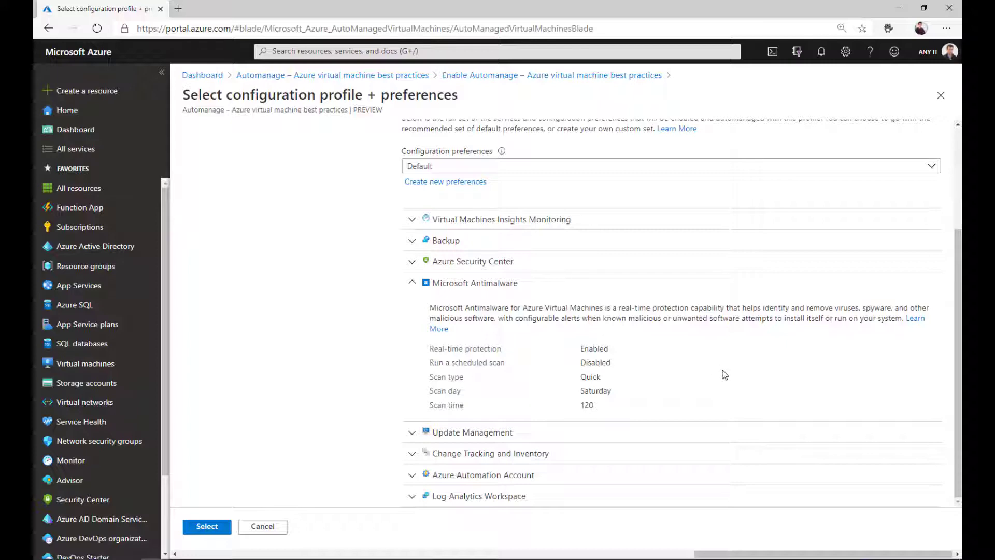
click(412, 283)
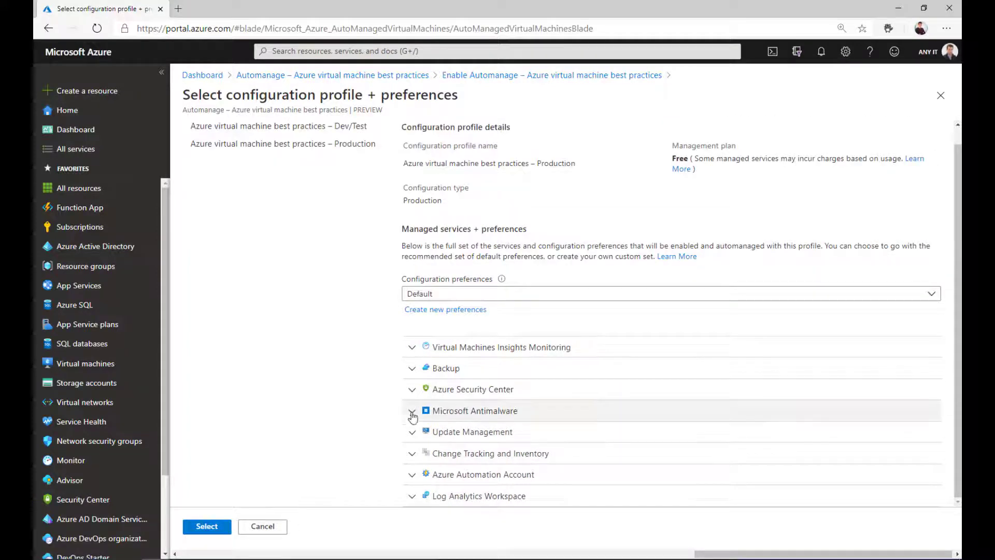
Step: Review the Update Management and the Change Tracking and Inventory details of the Production profile
click(412, 432)
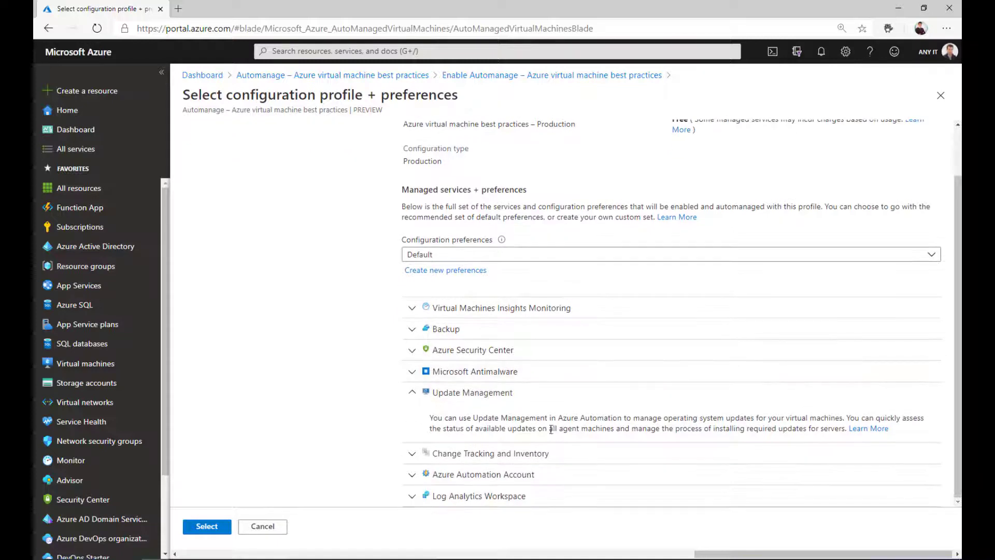
click(412, 393)
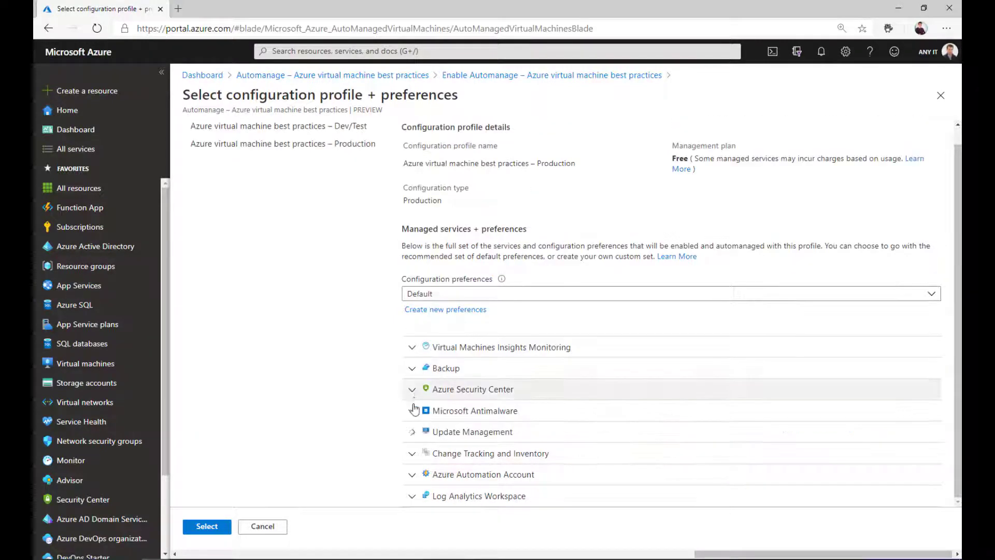
click(412, 453)
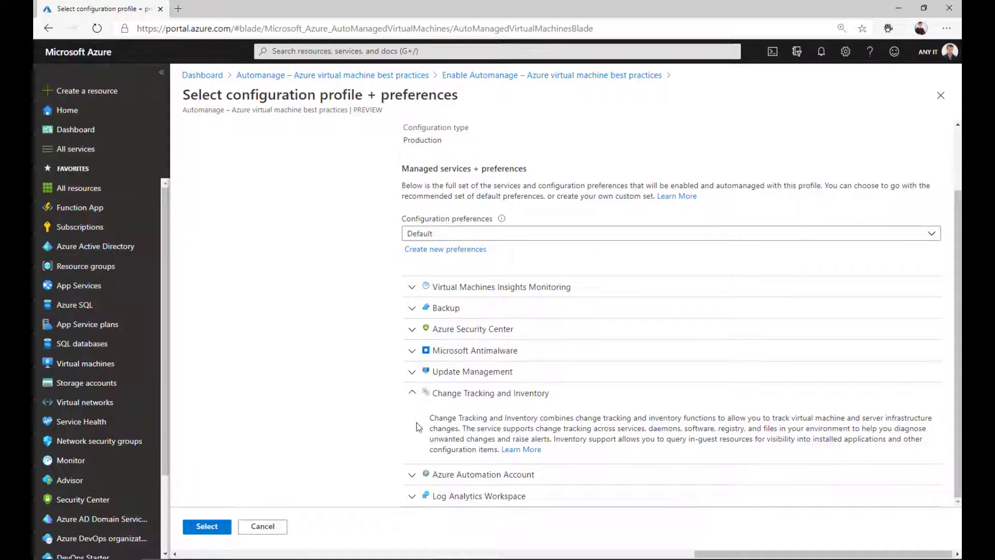
click(413, 395)
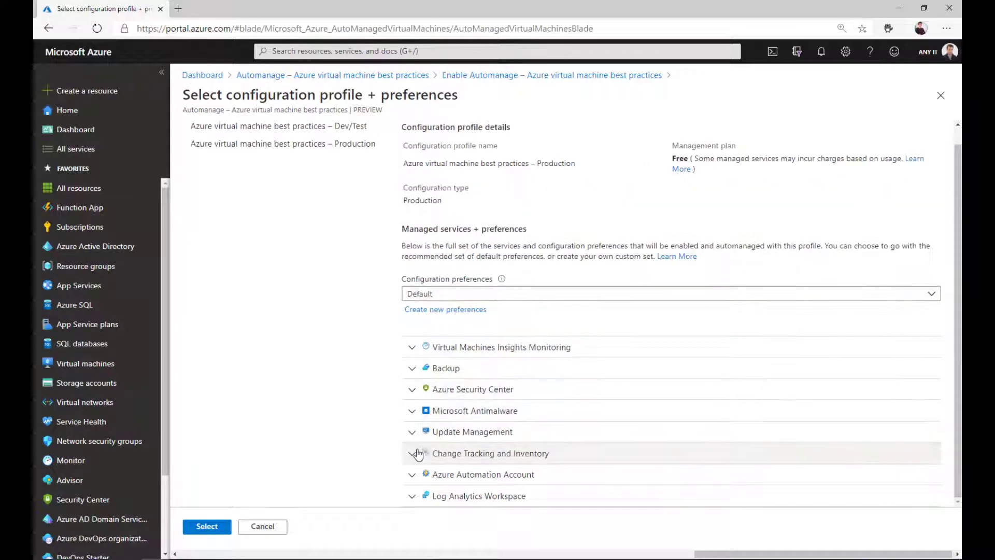
Step: Review the Azure Automation Account and Log Analytics Workspace details of the Production profile
click(413, 473)
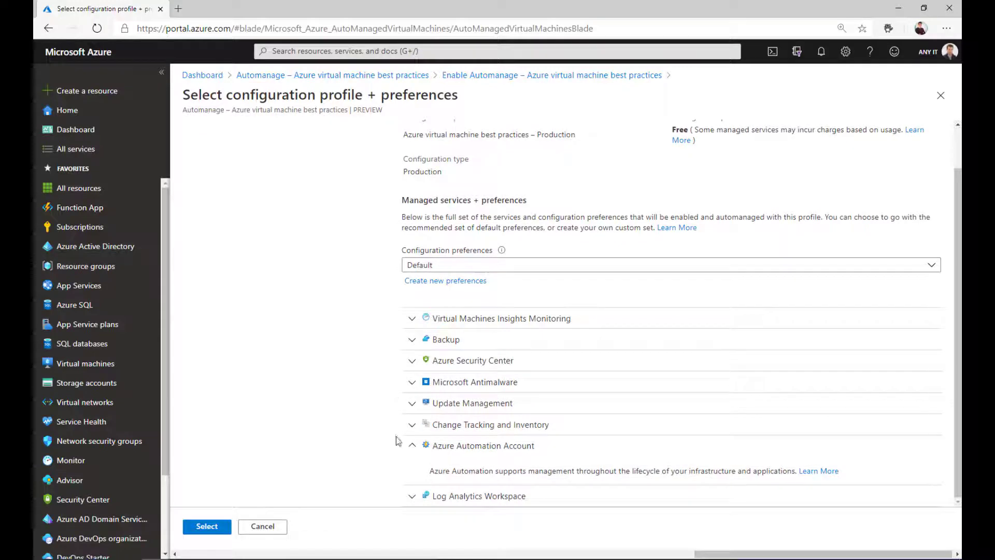
click(410, 496)
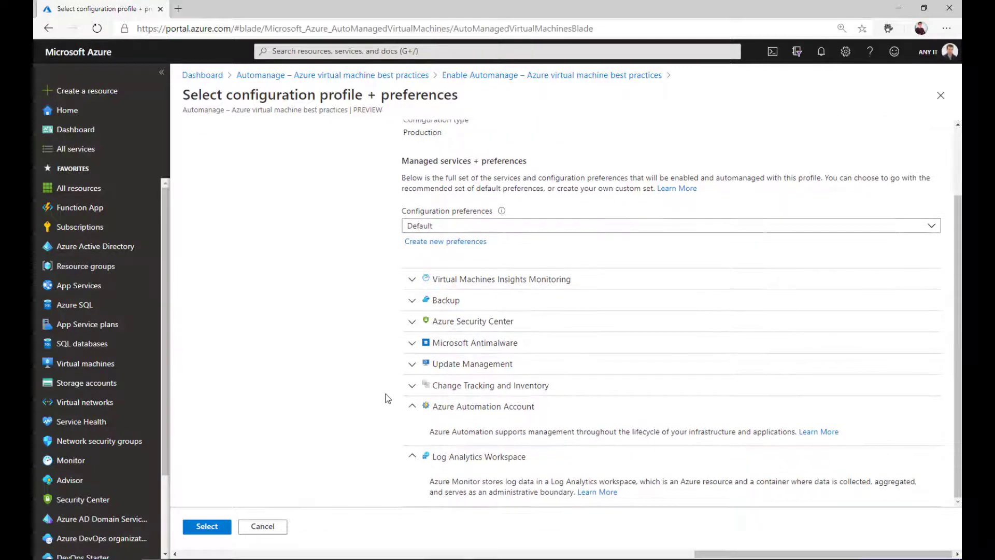
click(412, 458)
click(413, 445)
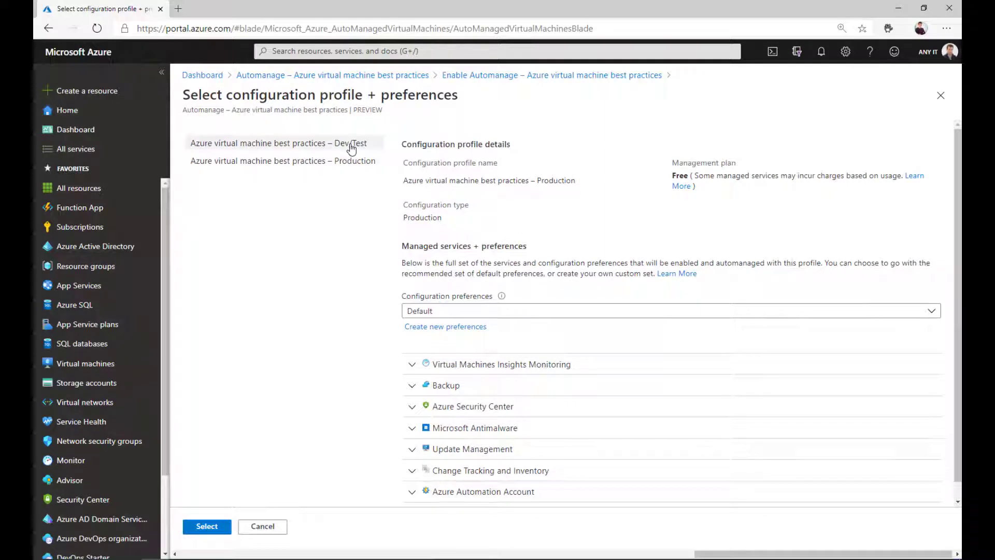
Step: Compare the managed services of the Dev/Test best practices profile with those of the Production profile
click(351, 147)
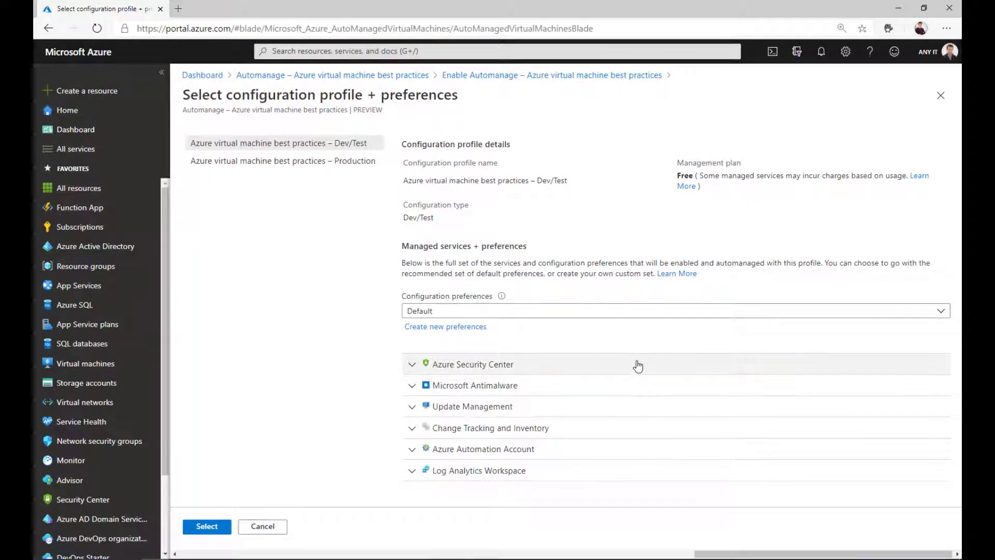
click(346, 169)
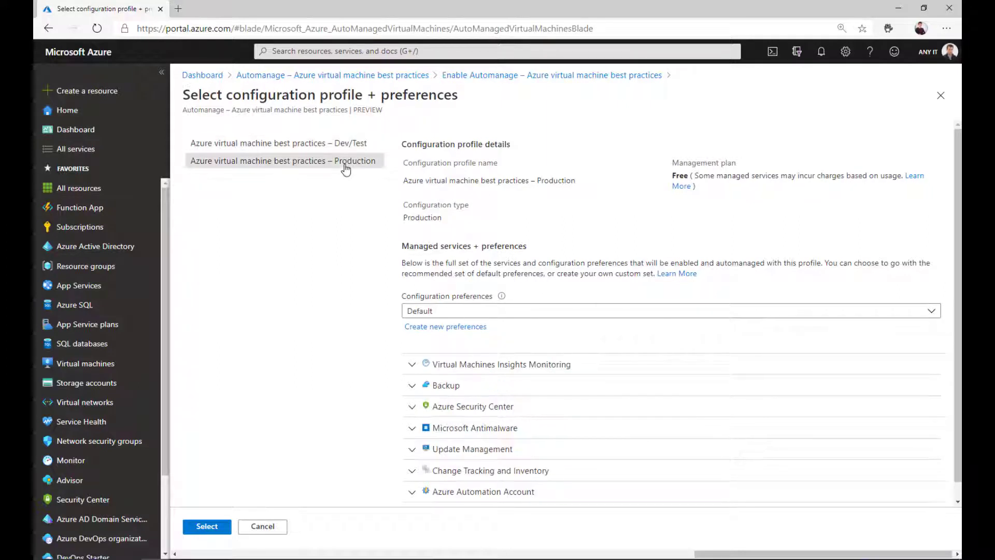
click(346, 148)
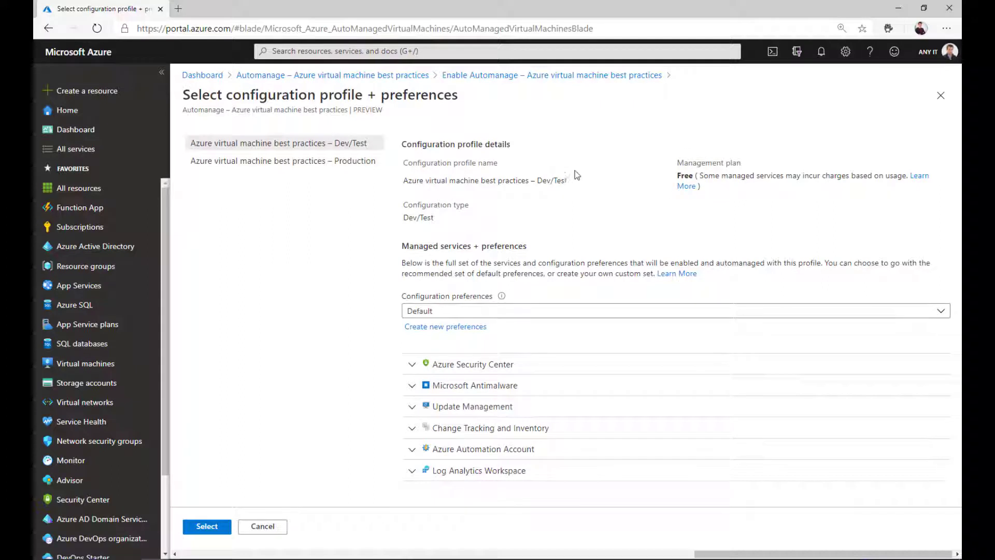
drag(406, 263, 559, 264)
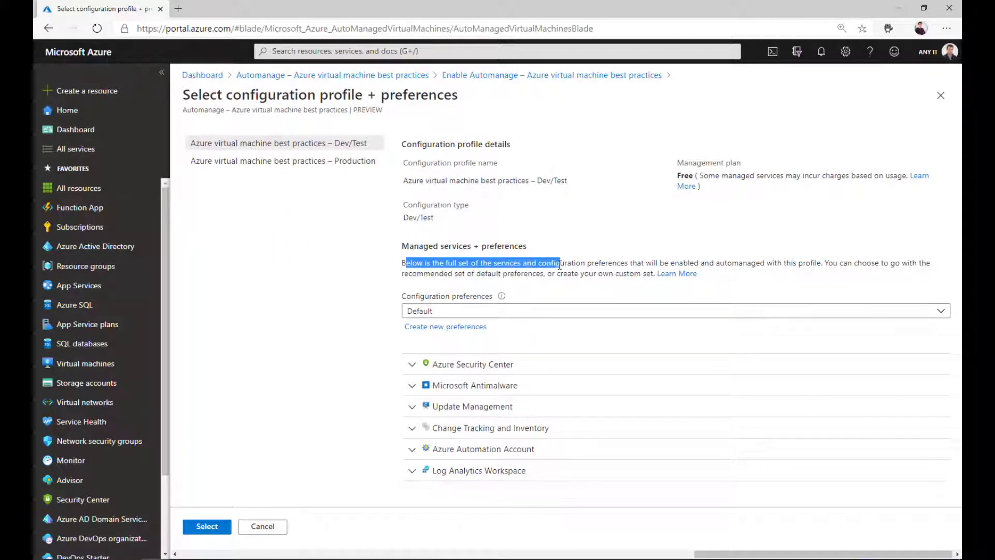
click(560, 265)
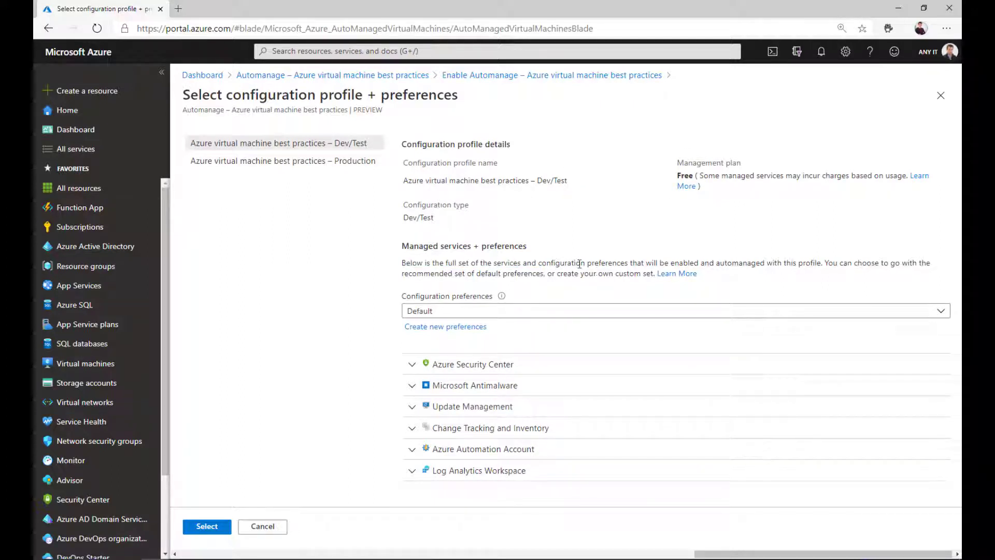
Step: Switch back to the Production best practices profile and check its default Backup settings
click(351, 165)
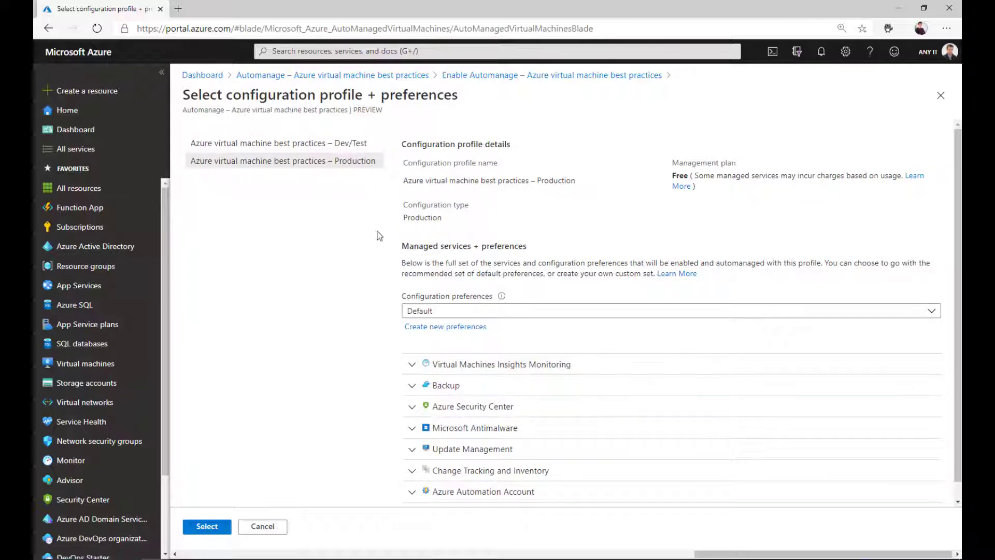
click(413, 386)
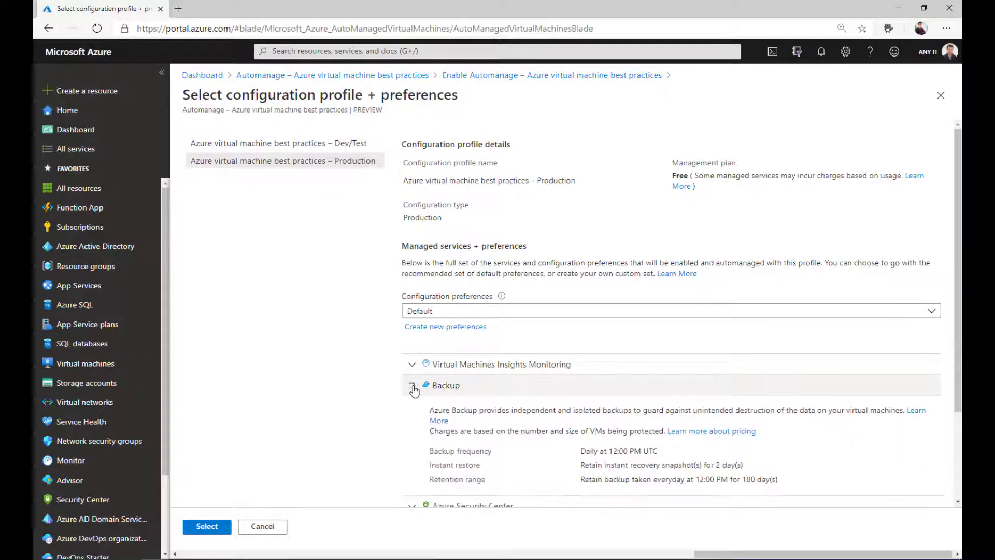
scroll(495, 392, down, 1)
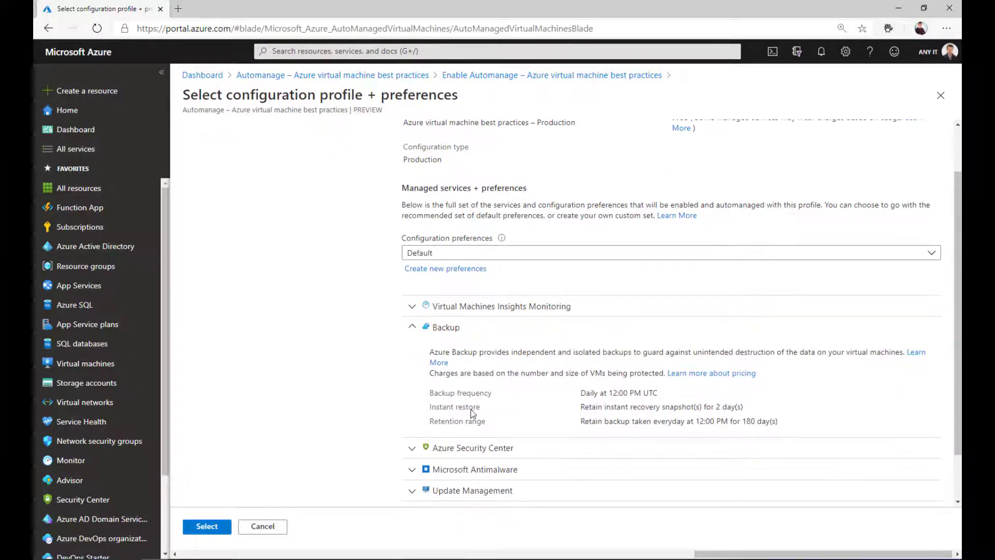
click(412, 326)
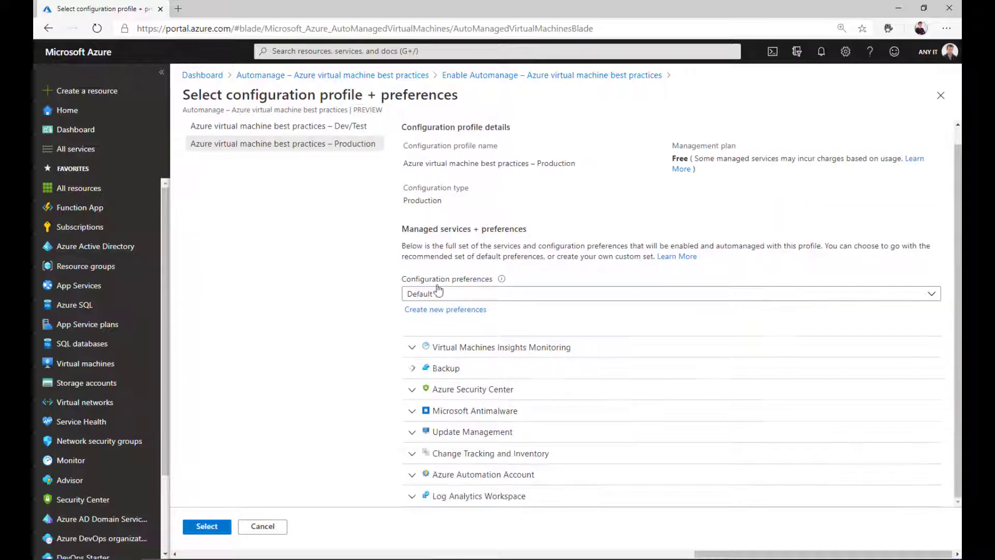
Step: Start a new configuration preference for the Production profile named "festive" in the resource group d-vm-am-rg
click(418, 310)
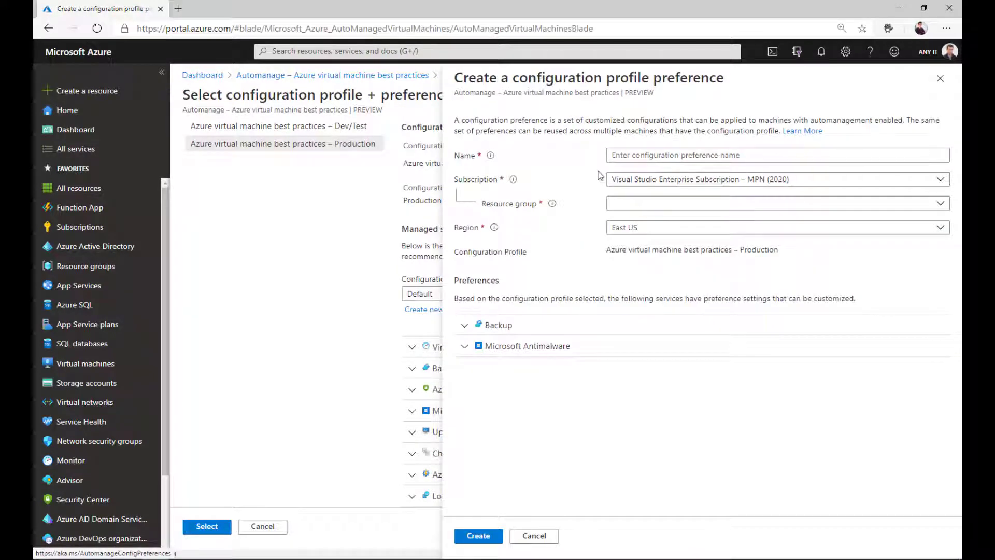
click(650, 154)
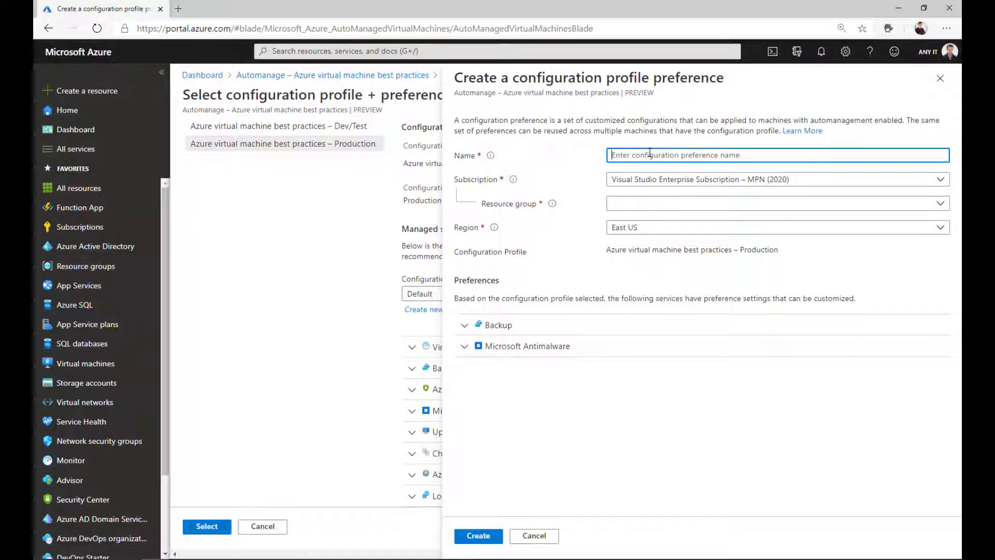
text(festive)
click(656, 203)
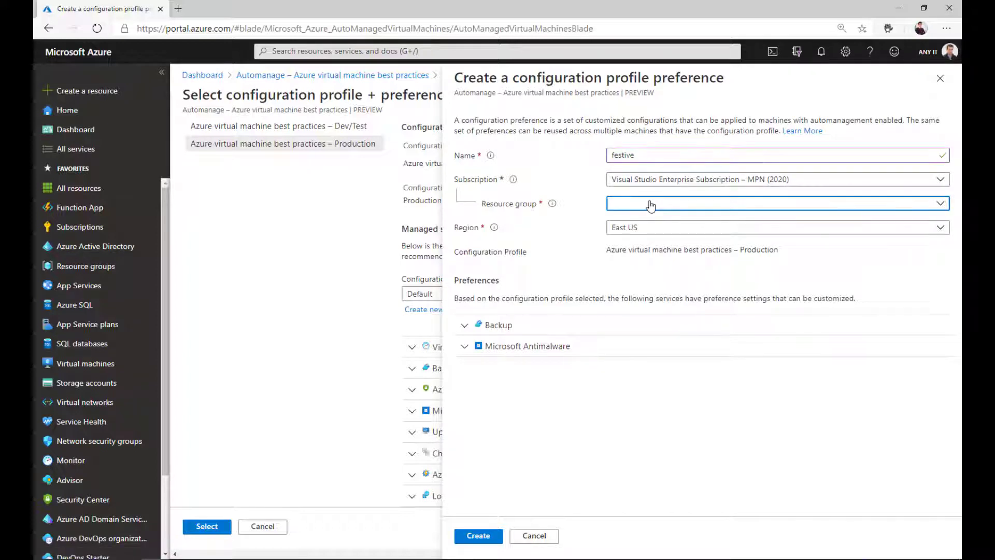
click(647, 306)
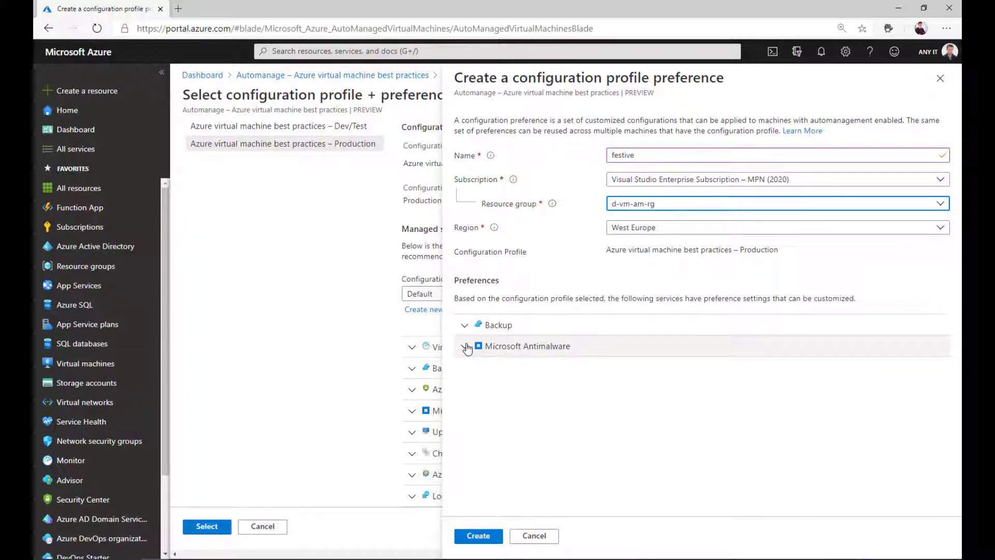
Step: In the Backup preferences, set instant restore to 1 day and daily backup point retention to 30 days
click(464, 325)
scroll(527, 373, down, 1)
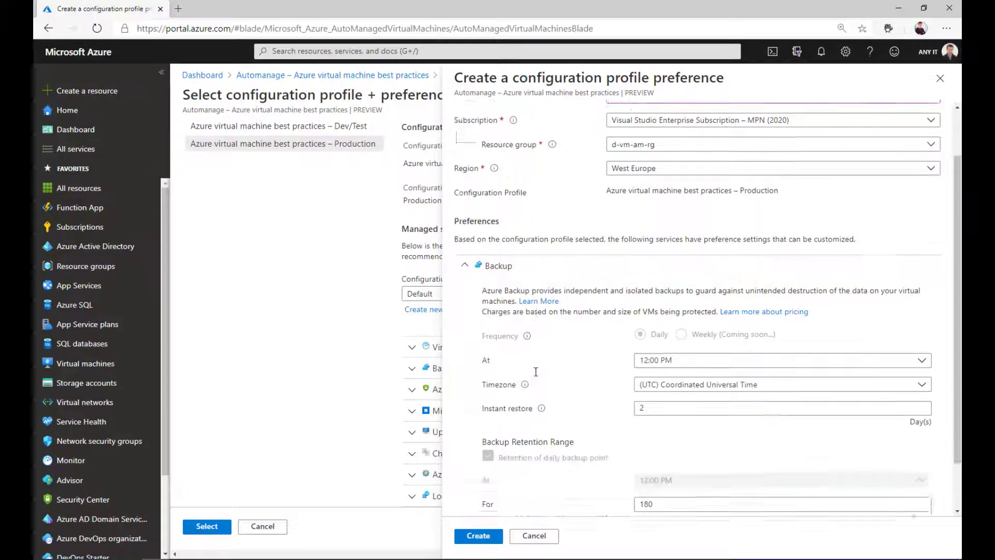
scroll(536, 372, down, 1)
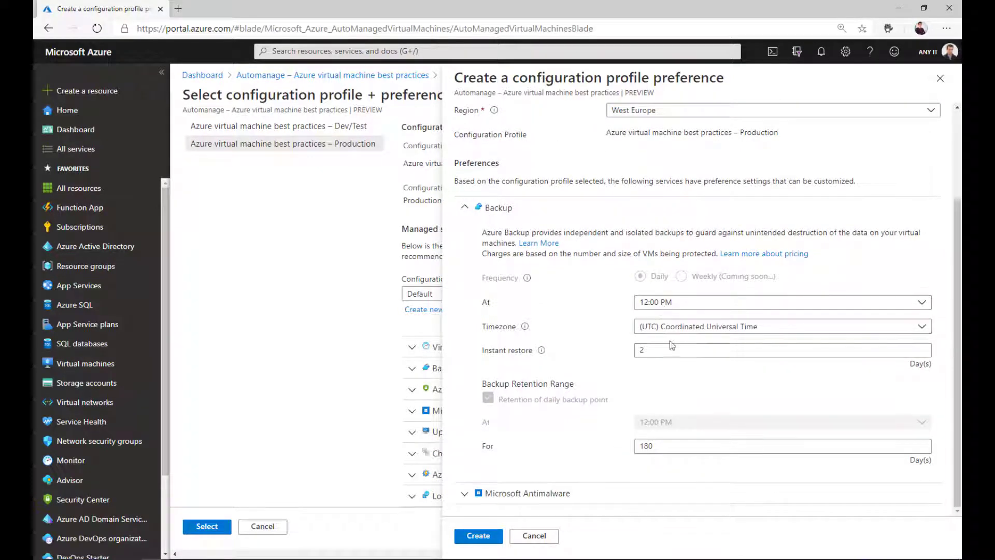
drag(680, 351, 625, 358)
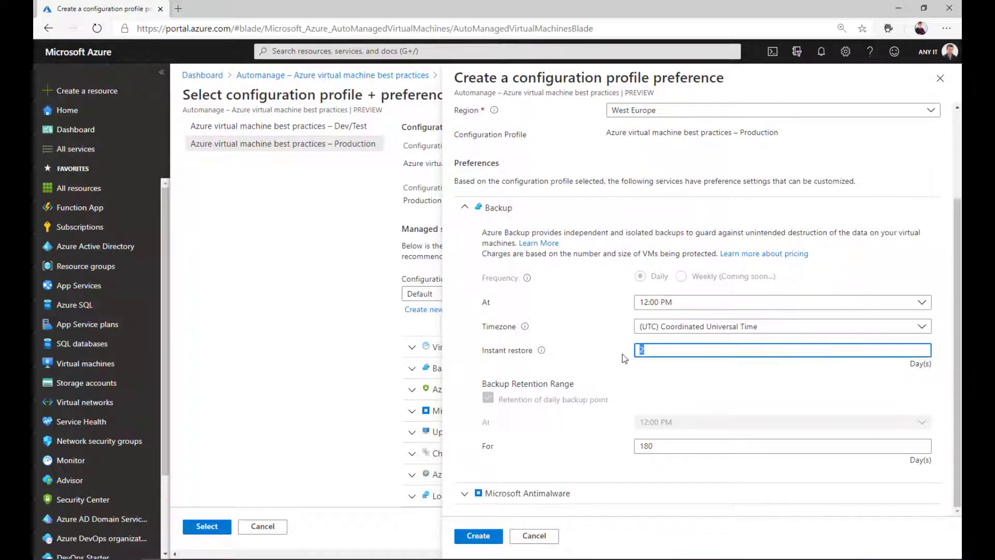
key(Tab)
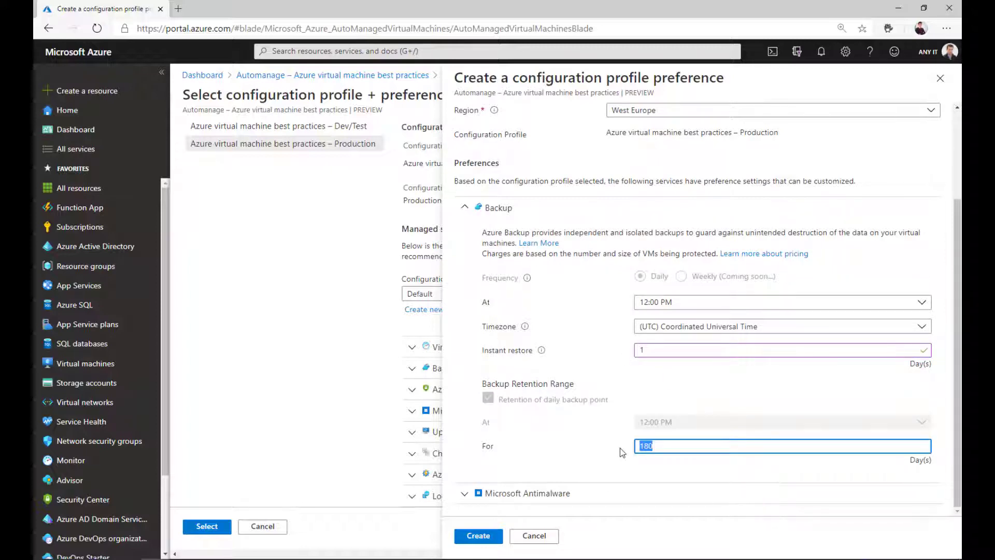
text(30)
key(Tab)
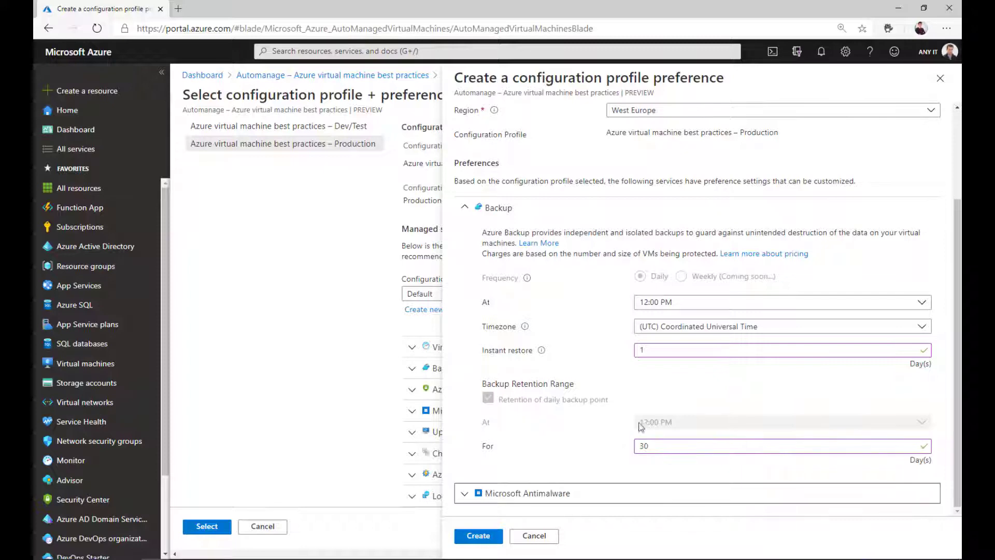
click(465, 208)
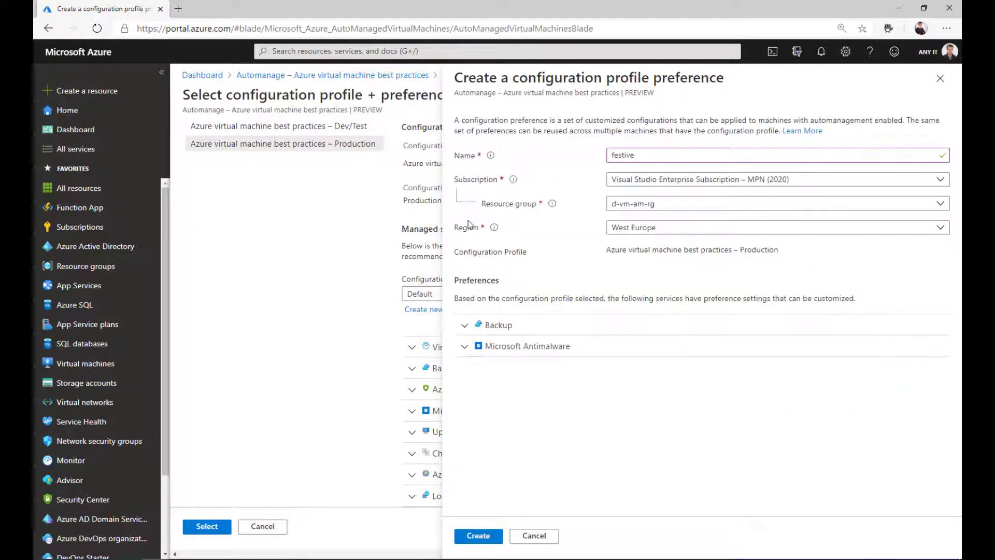
Step: Set the Microsoft Antimalware scan type to Full and create the configuration preference
click(465, 347)
scroll(483, 317, down, 2)
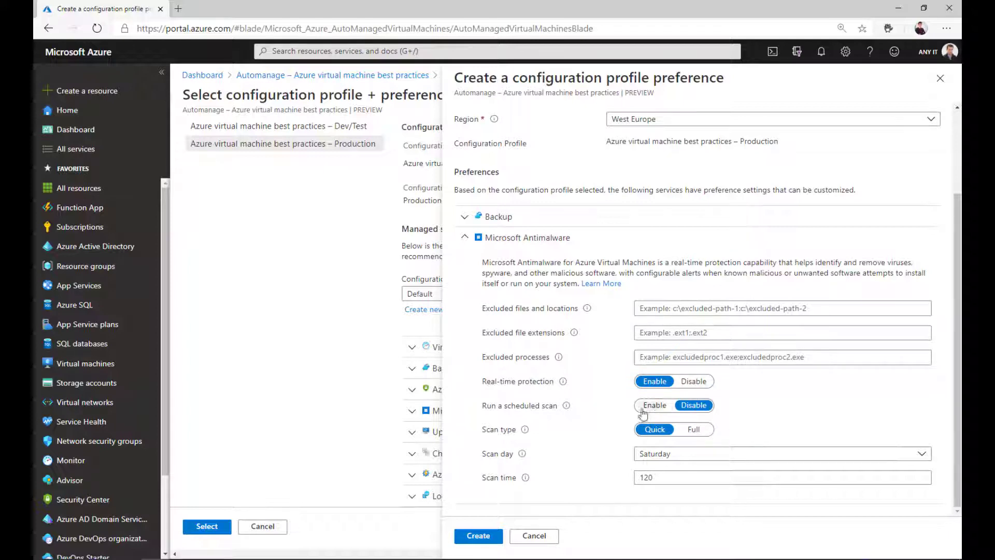
click(694, 430)
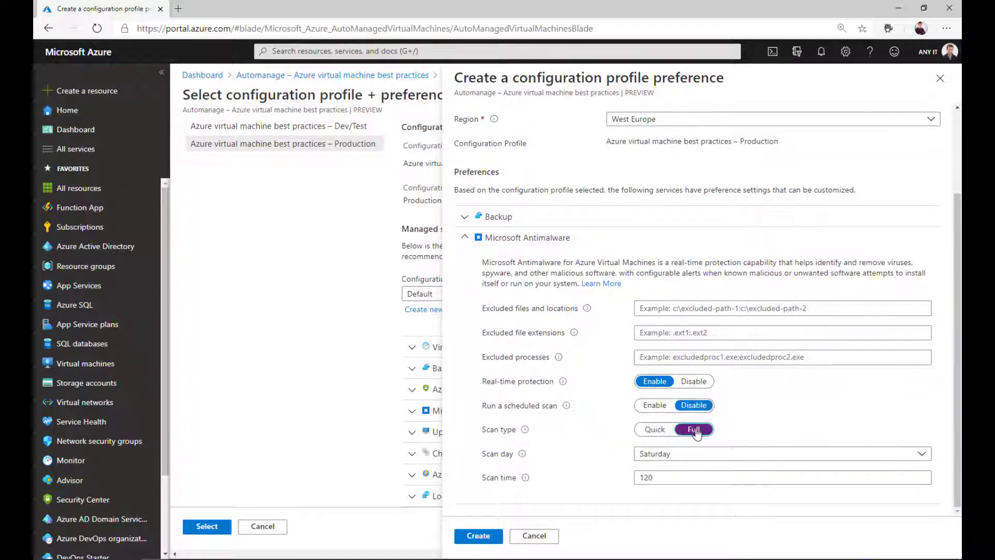
click(479, 535)
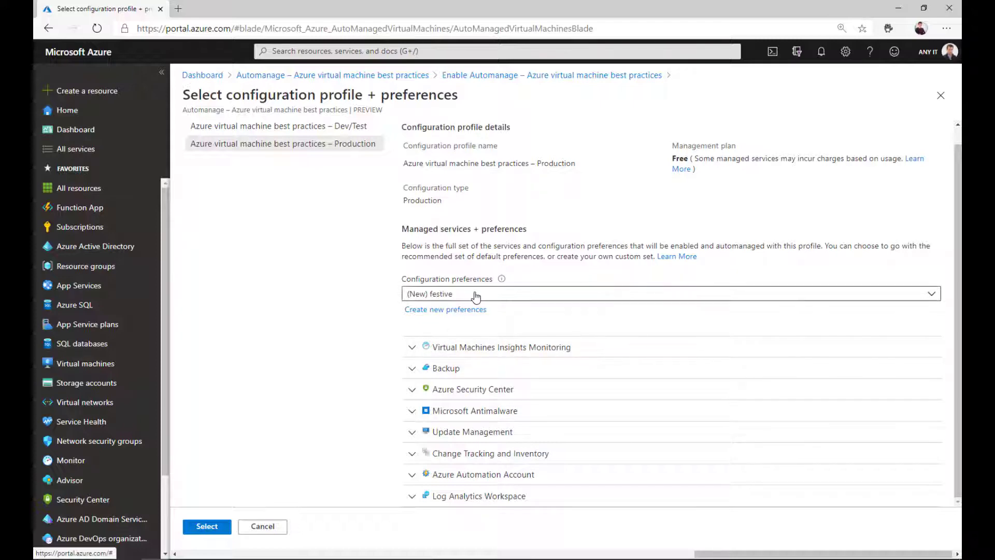
Step: Apply the Production profile with the festive preferences, check the advanced Automanage account settings, and enable Automanage on the selected machines
click(206, 526)
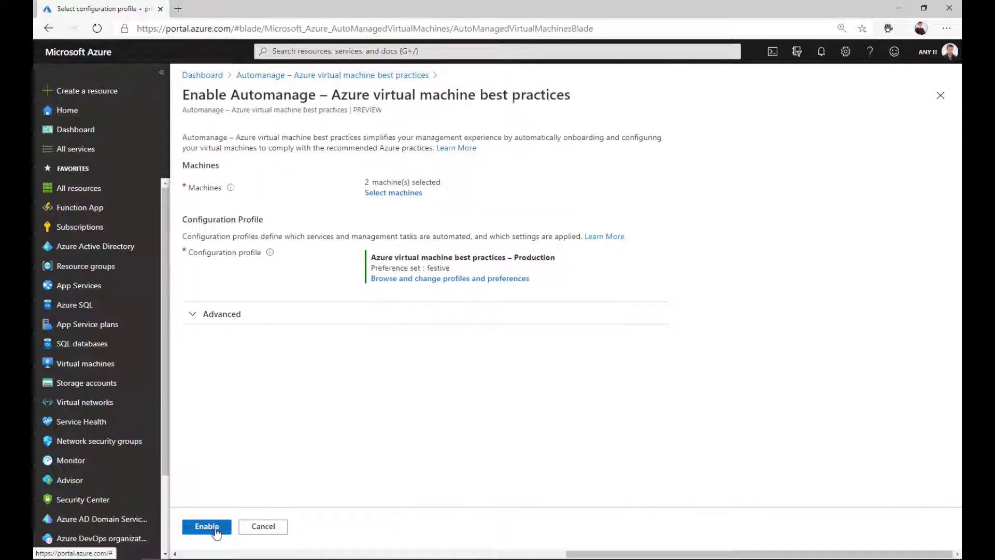
click(223, 315)
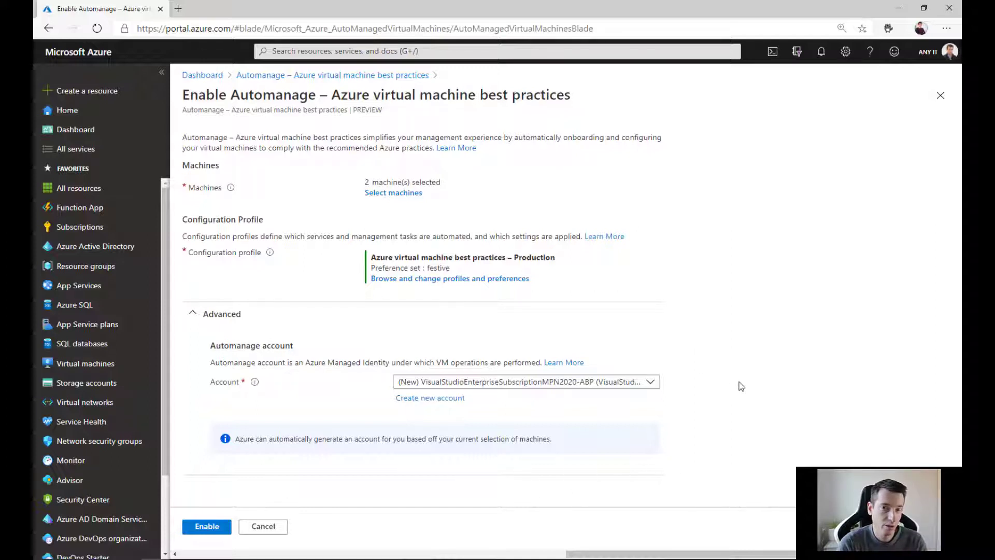
click(212, 526)
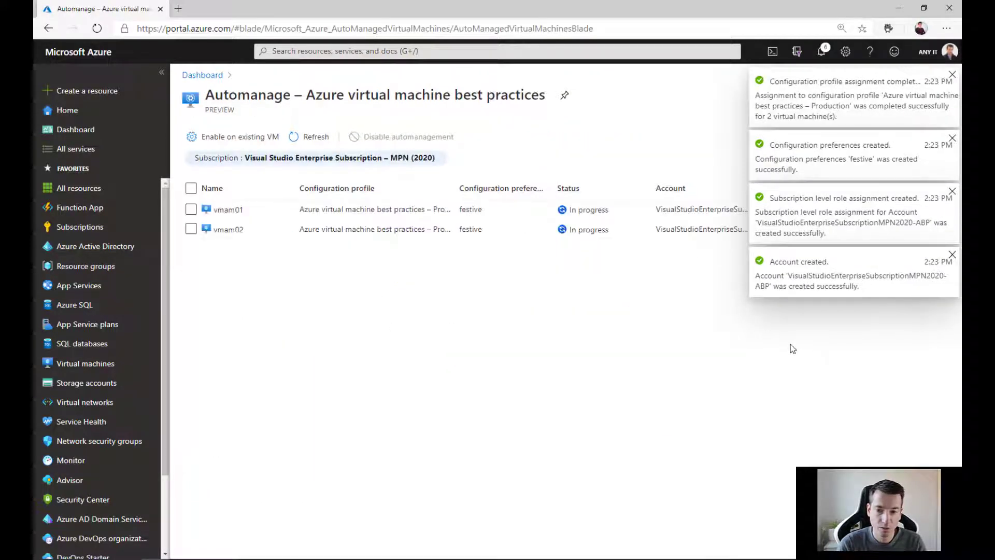
Step: Dismiss the deployment notifications covering the list of automanaged machines
click(952, 75)
click(952, 75)
click(953, 75)
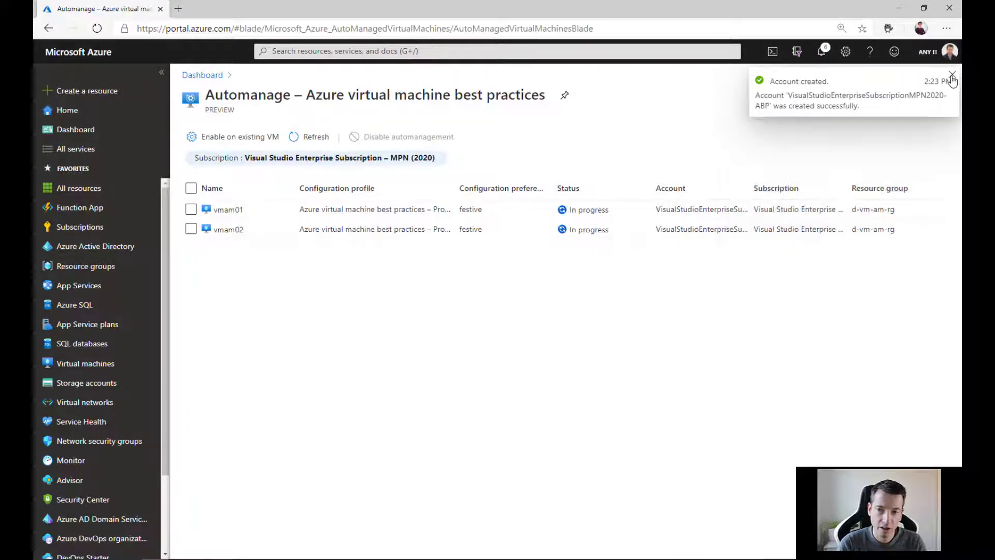
click(952, 75)
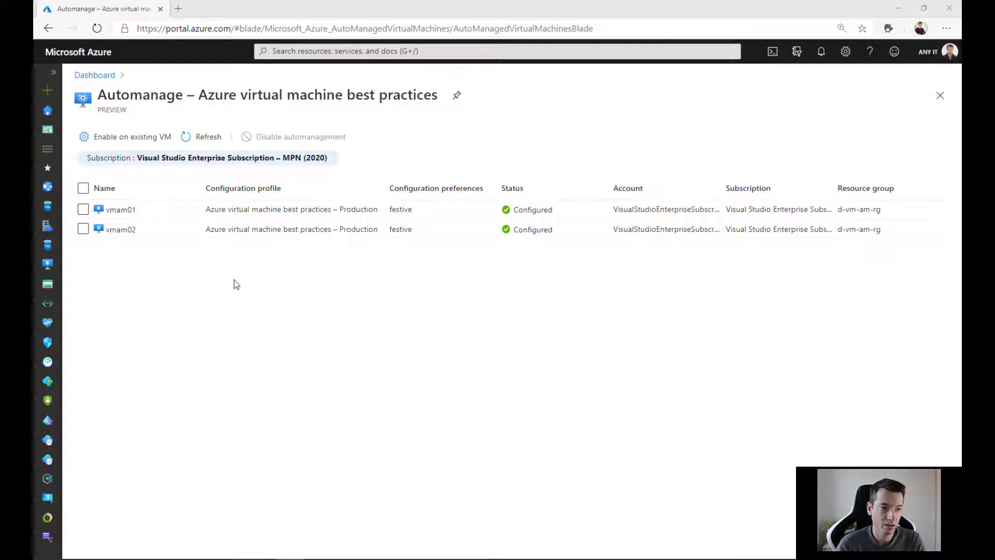
Step: Open the virtual machine vm01, which is not automanaged, and check its Backup page
click(54, 73)
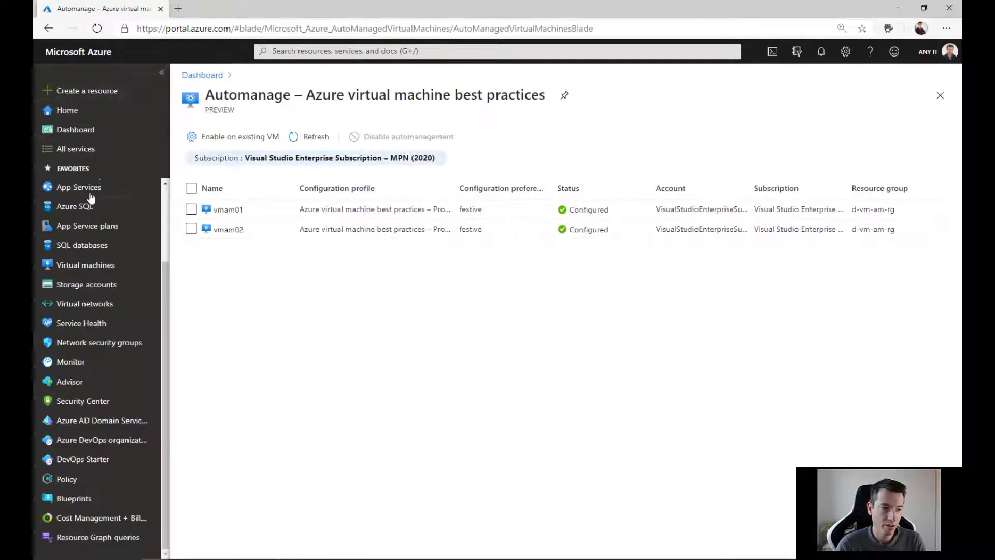
click(83, 266)
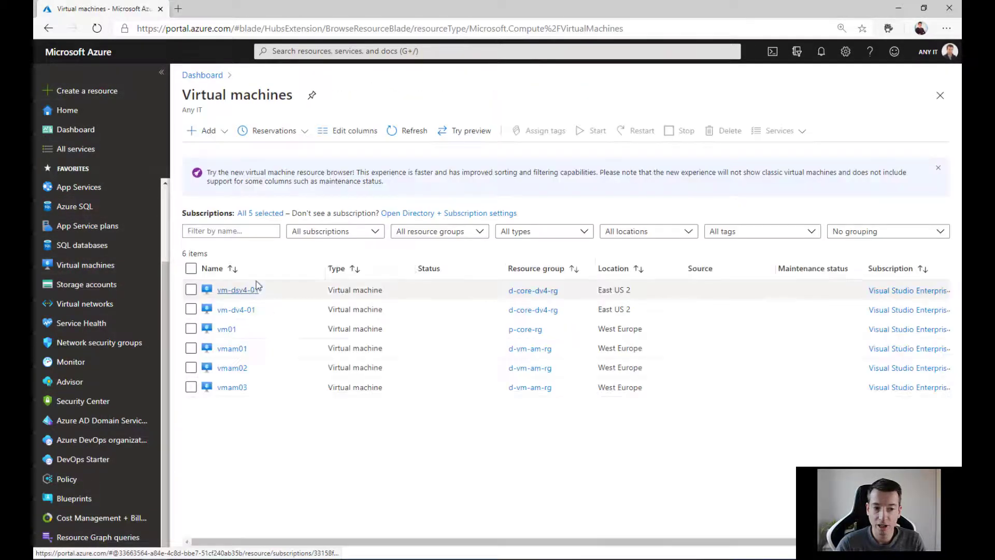
click(225, 329)
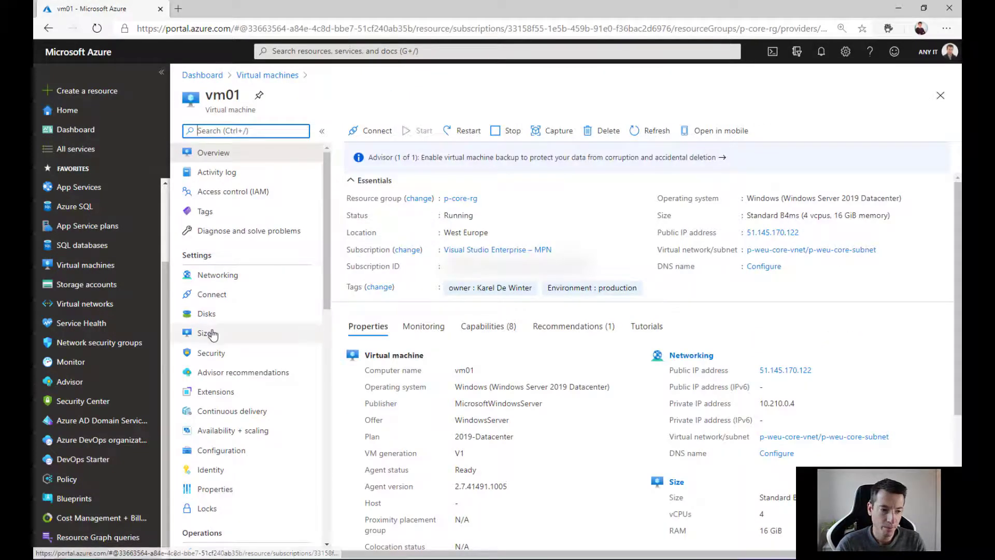
scroll(218, 332, down, 3)
scroll(218, 332, down, 2)
click(210, 290)
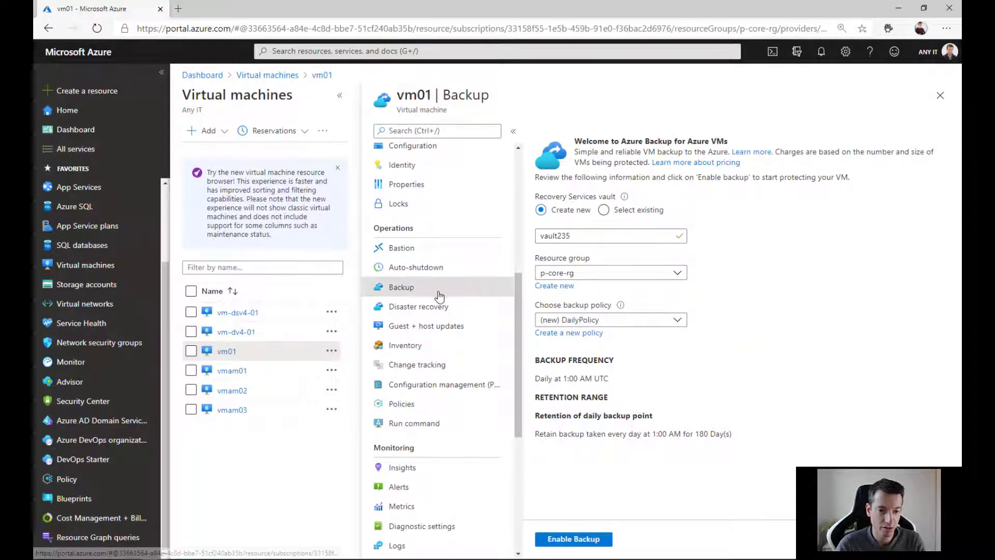
Step: Check the Update Management, Inventory and Insights pages of vm01
click(455, 326)
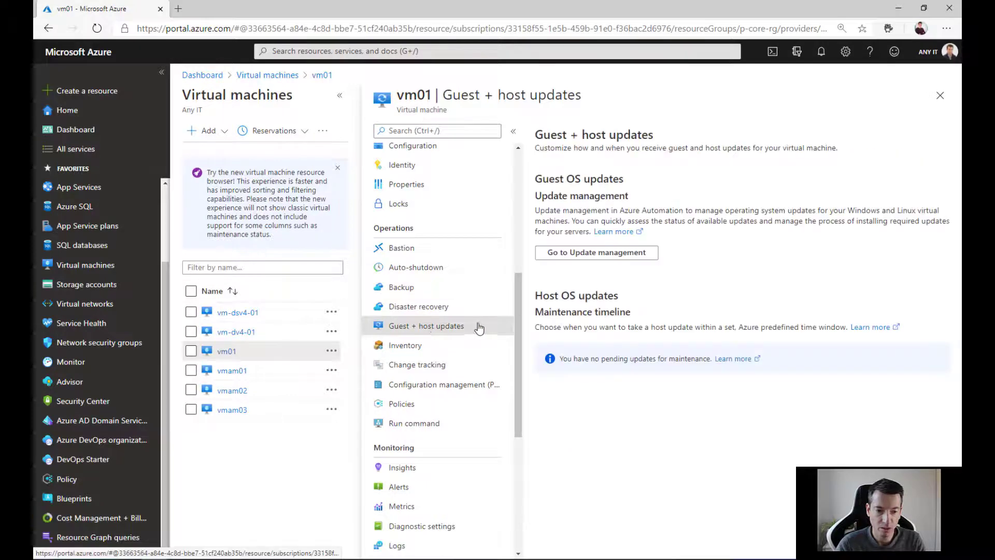
click(583, 252)
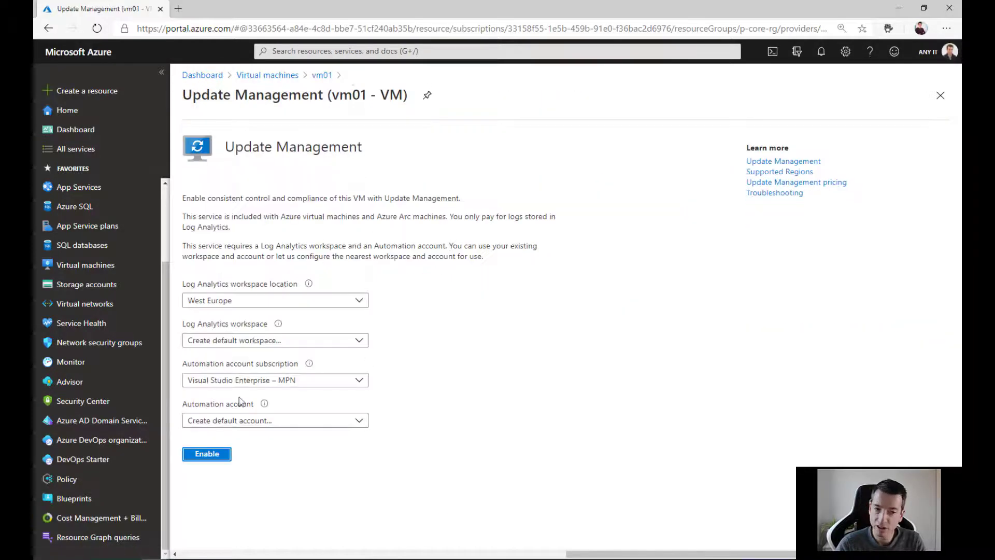
click(322, 75)
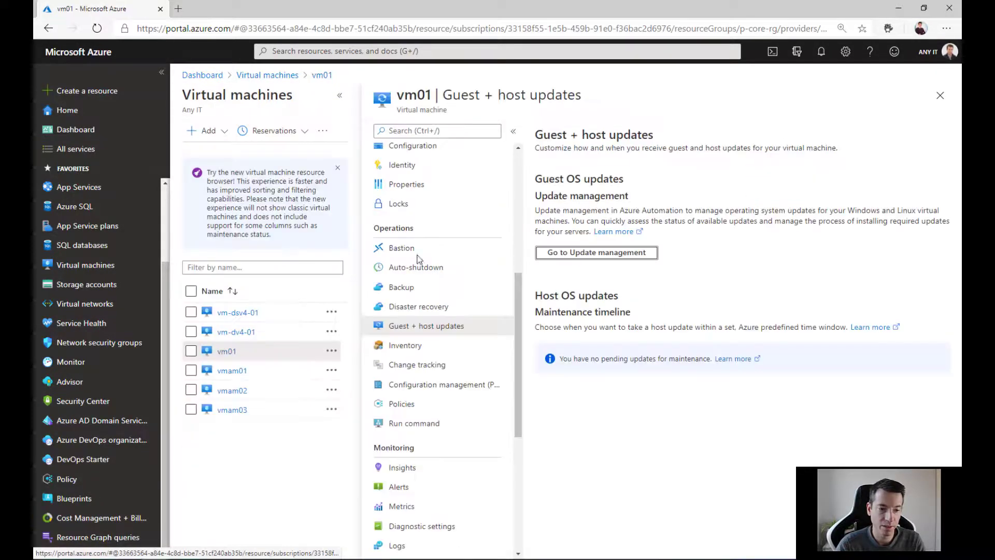
click(407, 345)
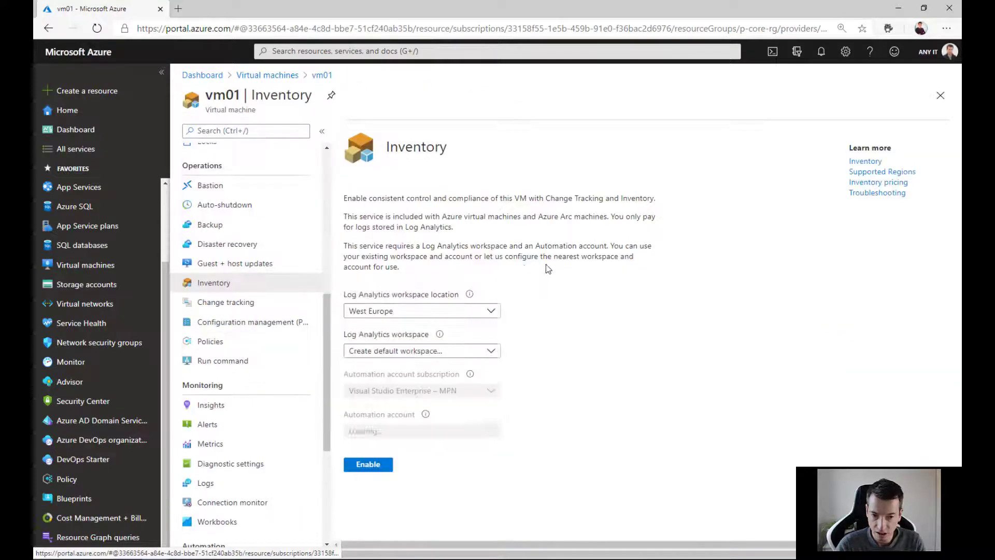
click(211, 405)
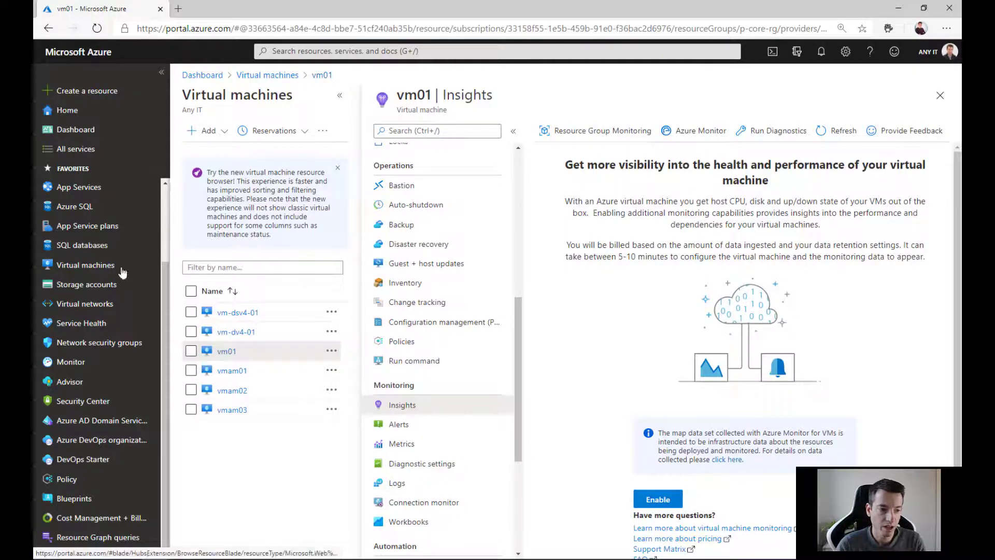
Step: Open the automanaged virtual machine vmam01 and examine the backup status, vault and policy on its Backup page
click(87, 267)
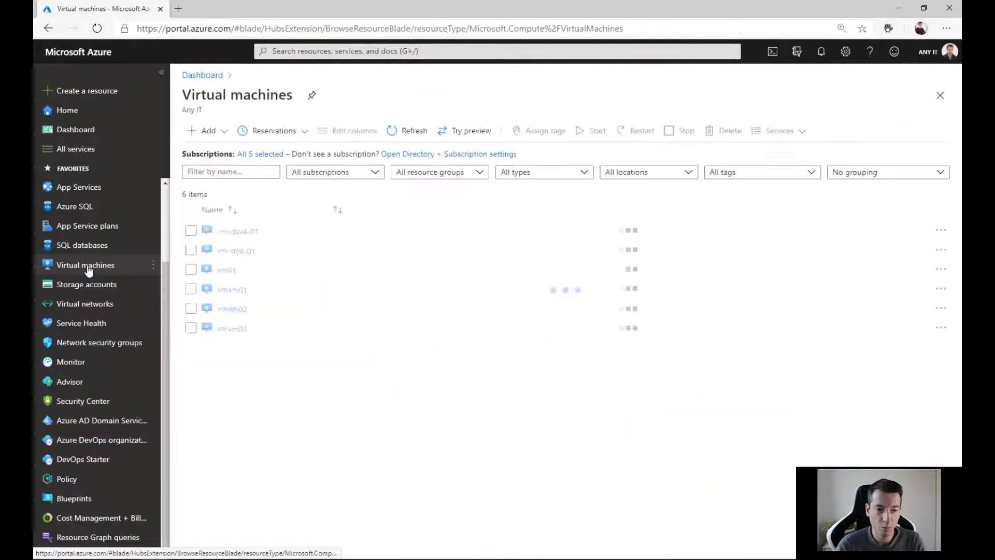
click(231, 349)
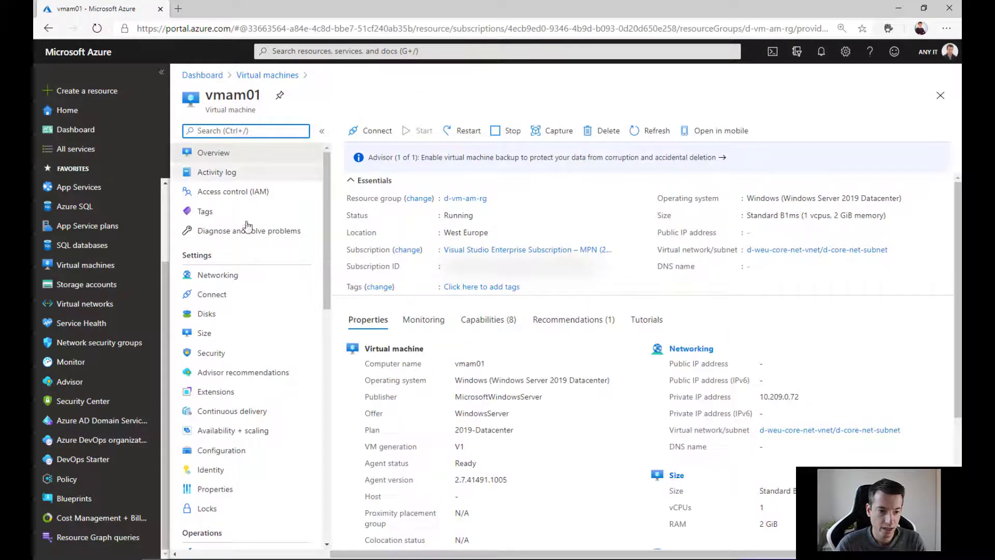
scroll(240, 258, down, 5)
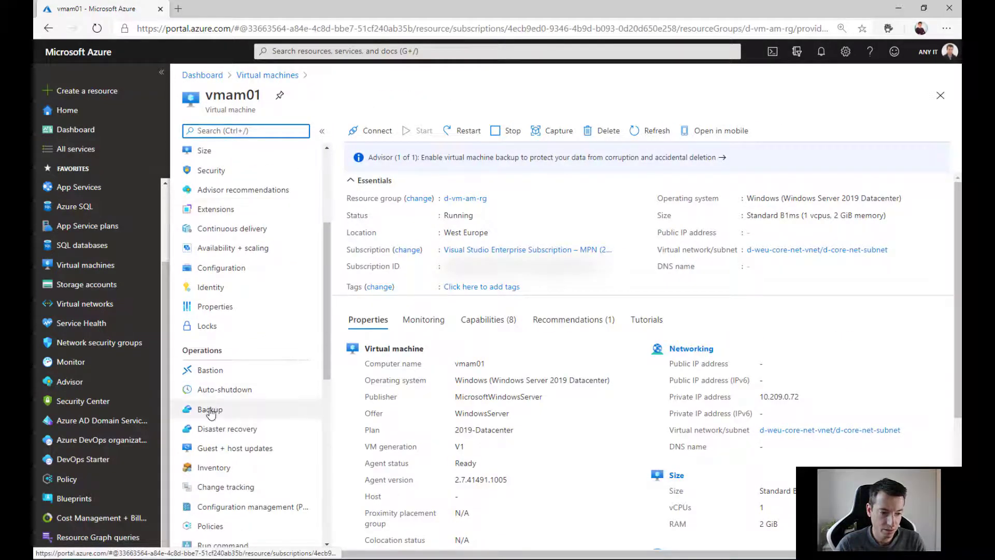
click(210, 413)
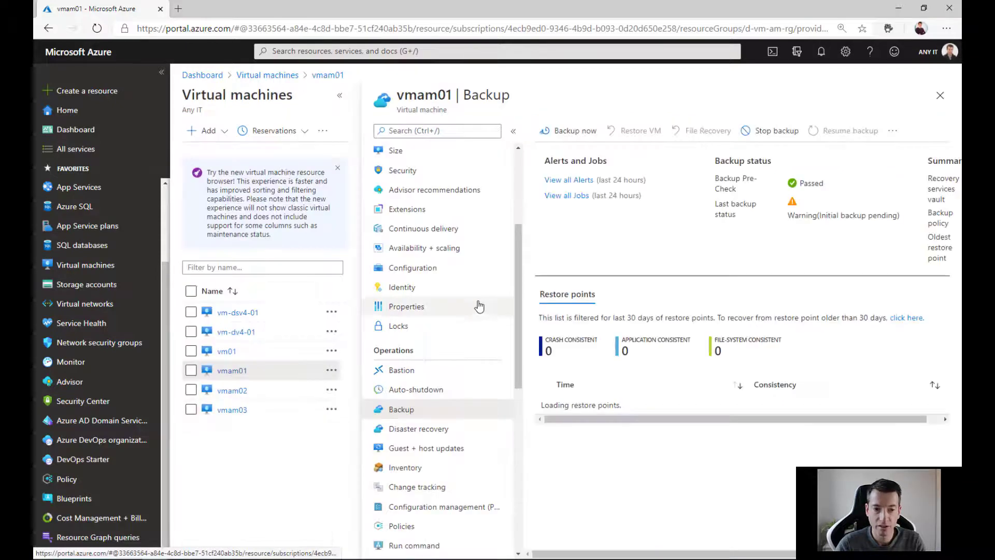
click(342, 97)
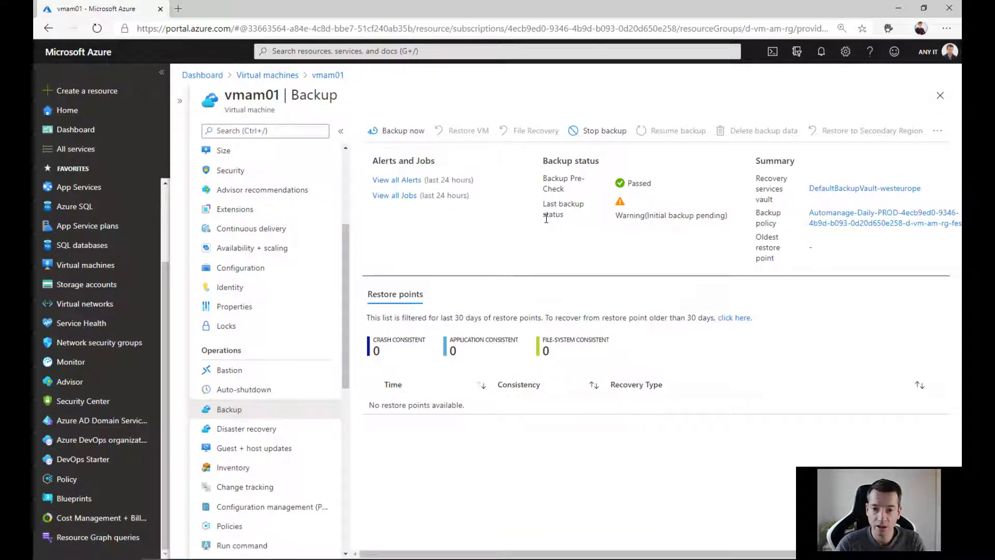
drag(731, 221, 618, 217)
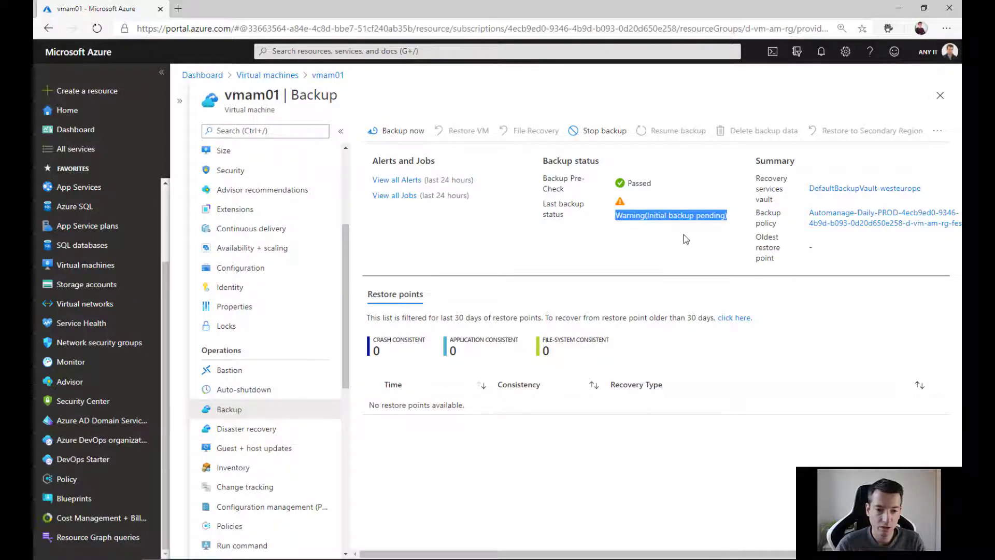
click(763, 223)
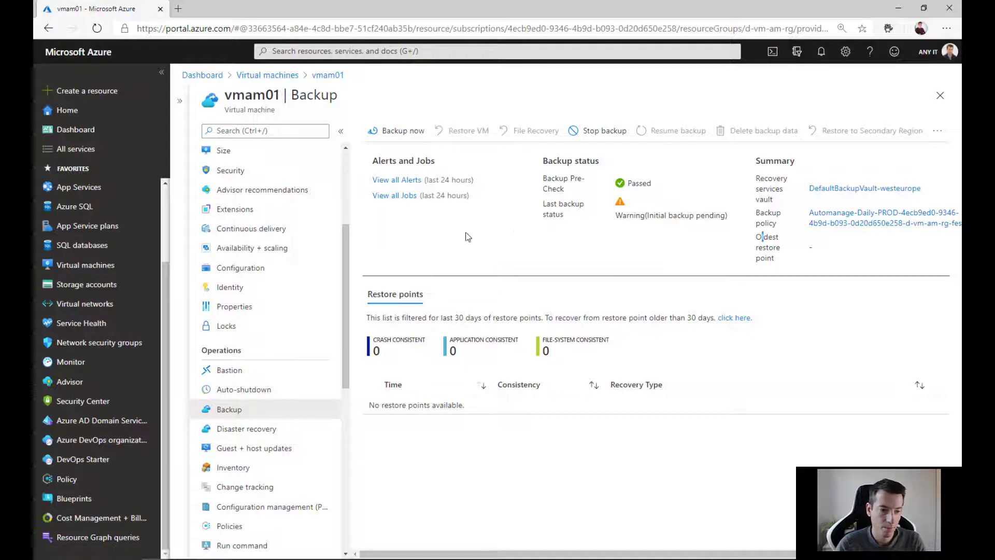
Step: Open Update Management for vmam01 from its guest and host updates and review the missing updates
click(247, 447)
click(424, 438)
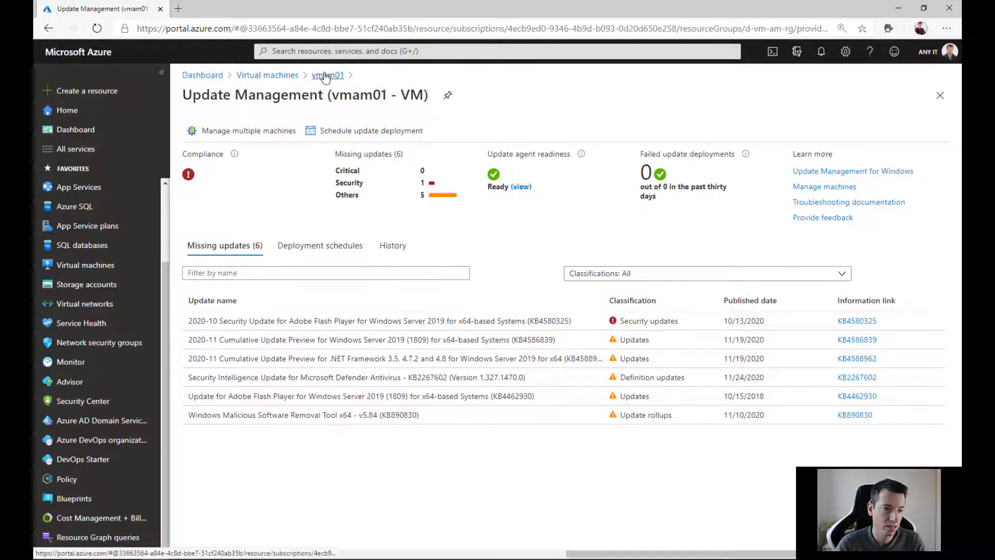
Step: Check the Inventory page of vmam01 and open its Insights map with the resource menu collapsed
click(327, 74)
click(251, 344)
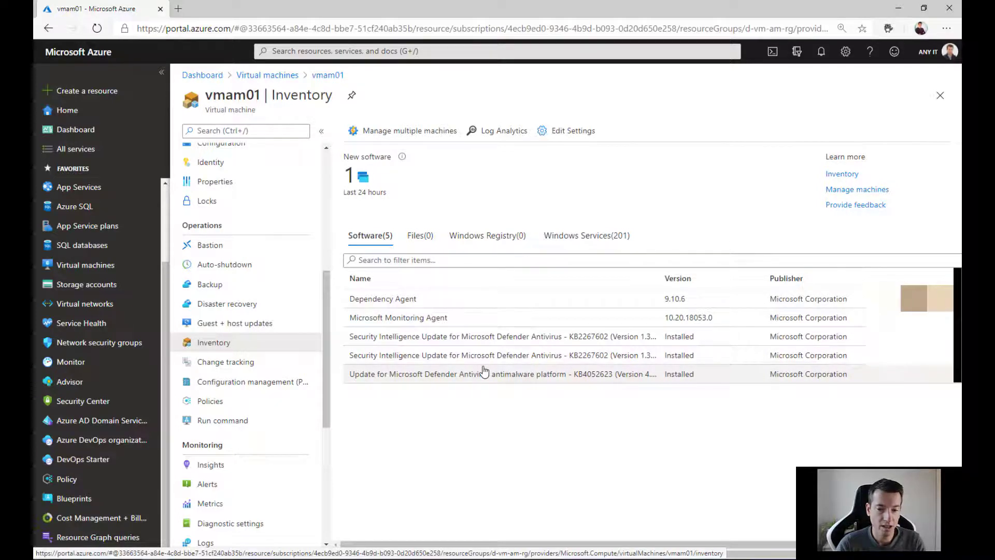
scroll(242, 372, down, 1)
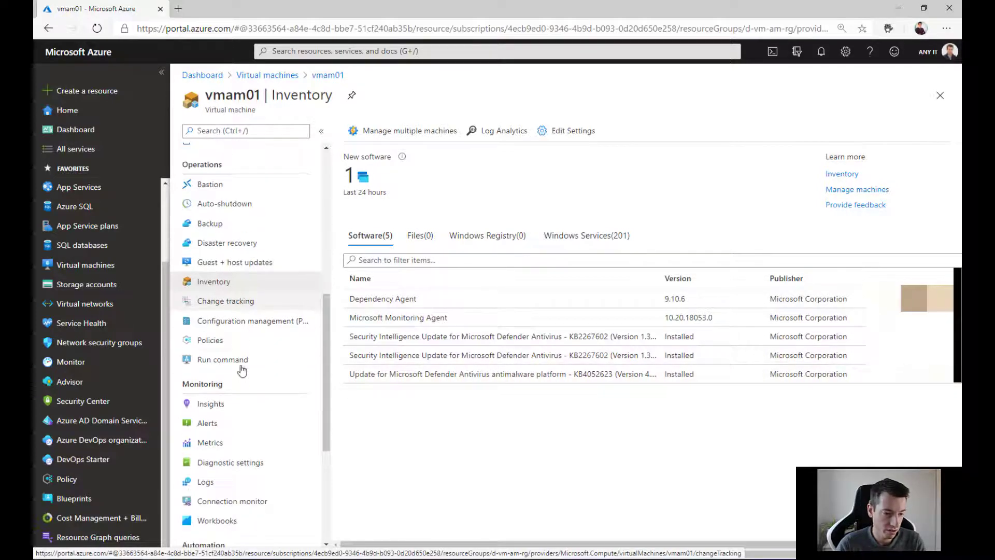
click(214, 407)
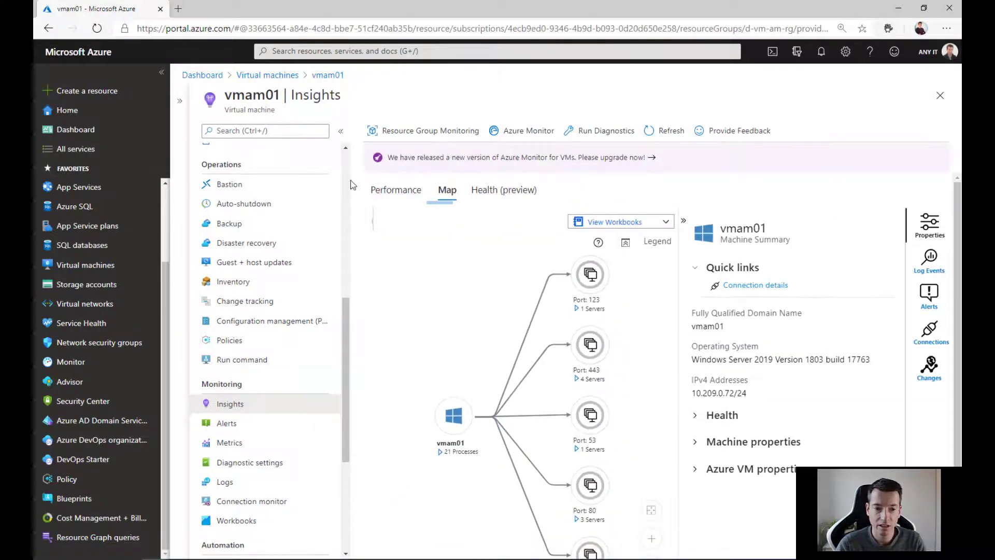
click(341, 131)
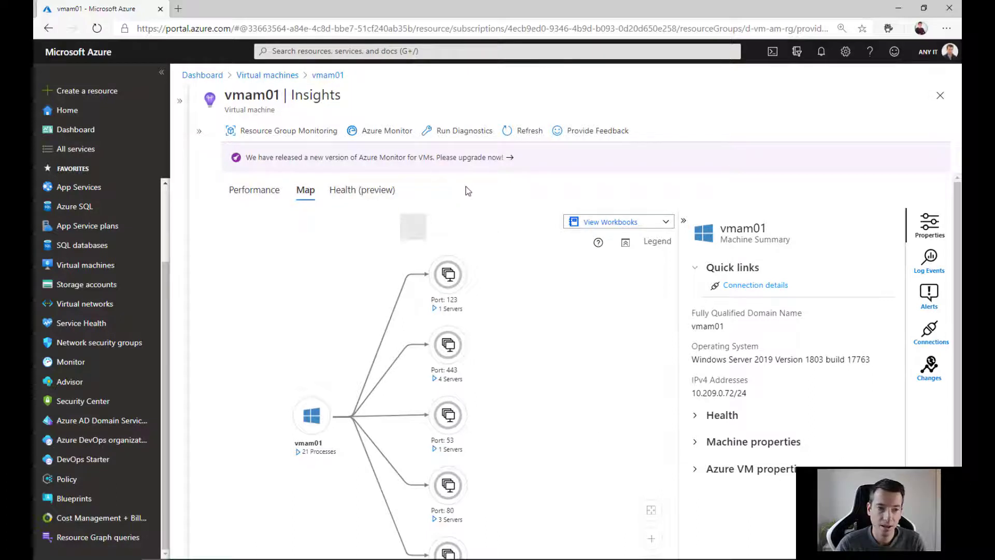
Step: Examine the Insights dependency map of vmam01, expanding the servers under port 443, and return to the machine
scroll(547, 302, down, 1)
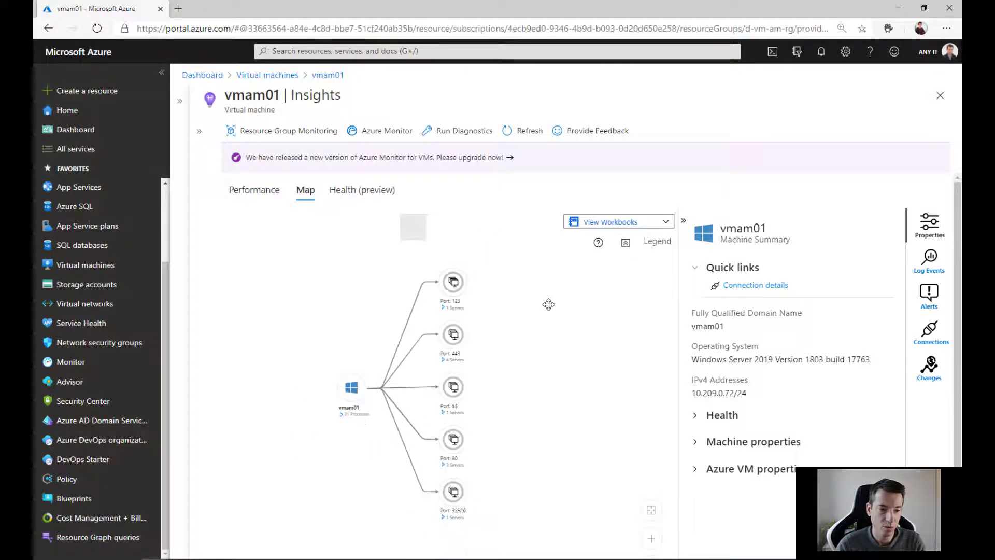
scroll(547, 302, up, 2)
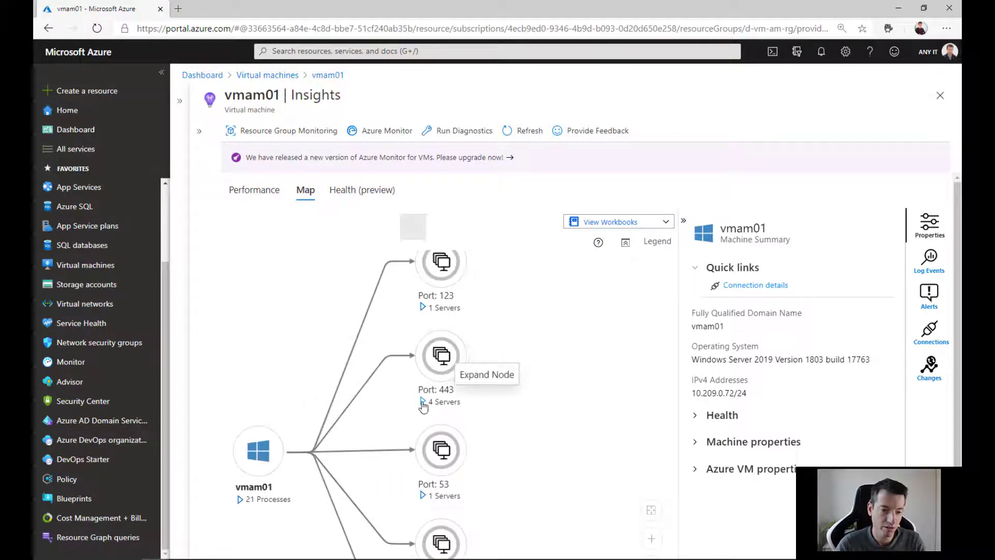
click(424, 402)
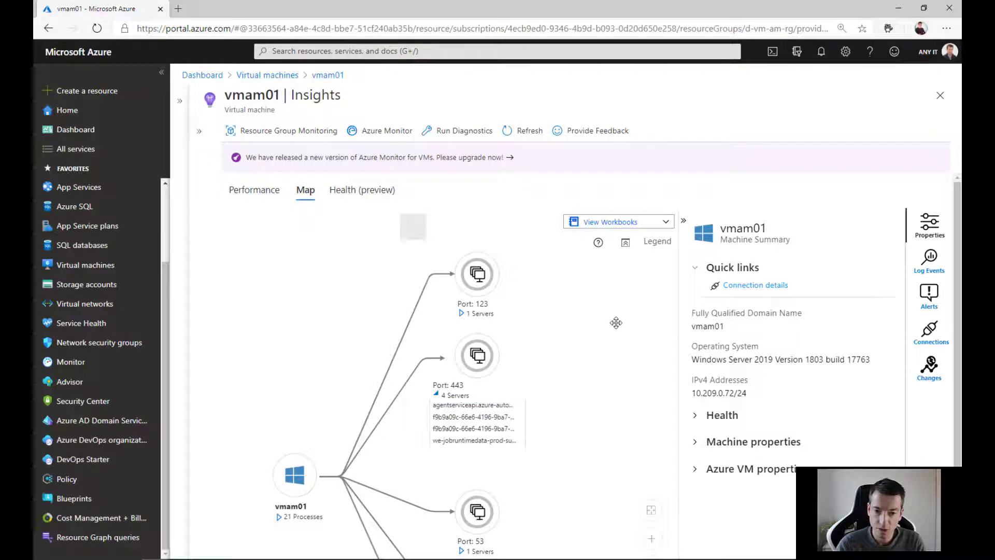
scroll(271, 329, down, 3)
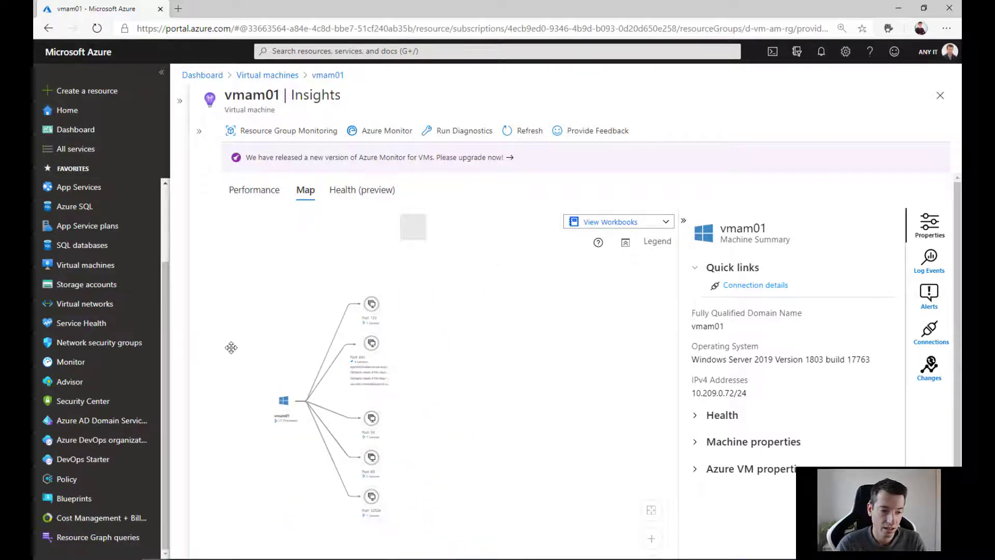
scroll(453, 362, up, 6)
drag(611, 362, 612, 450)
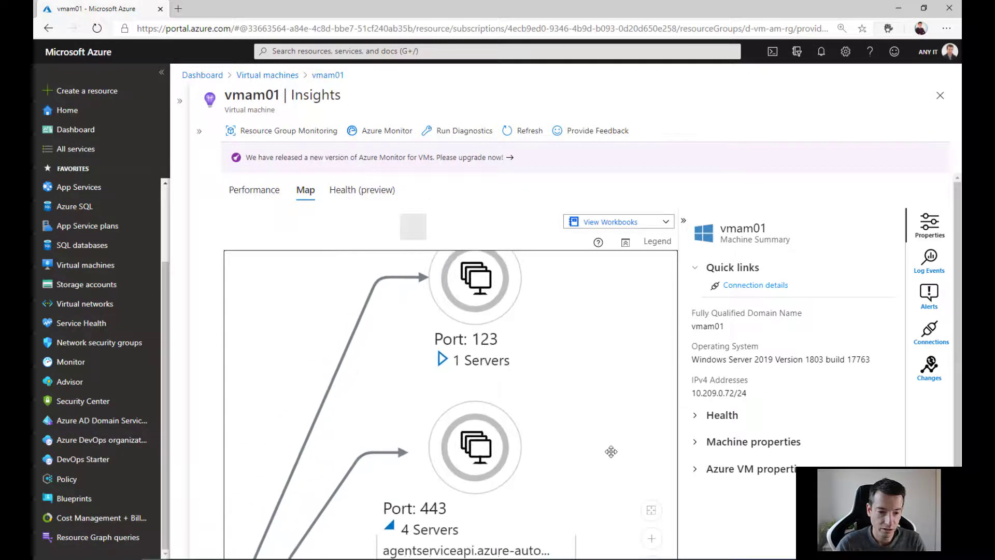
click(328, 75)
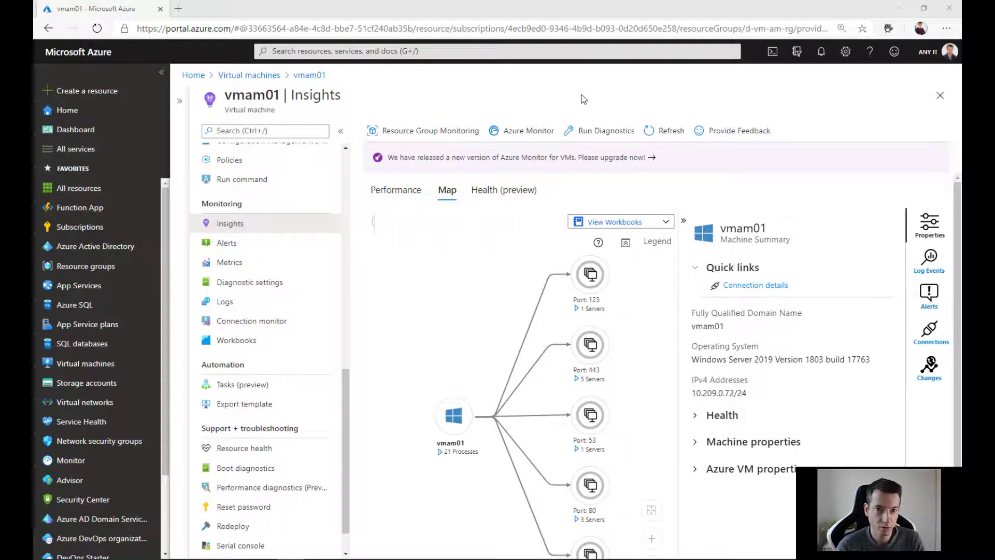
Step: Search the portal for the Policy service and open its policy definitions
click(472, 51)
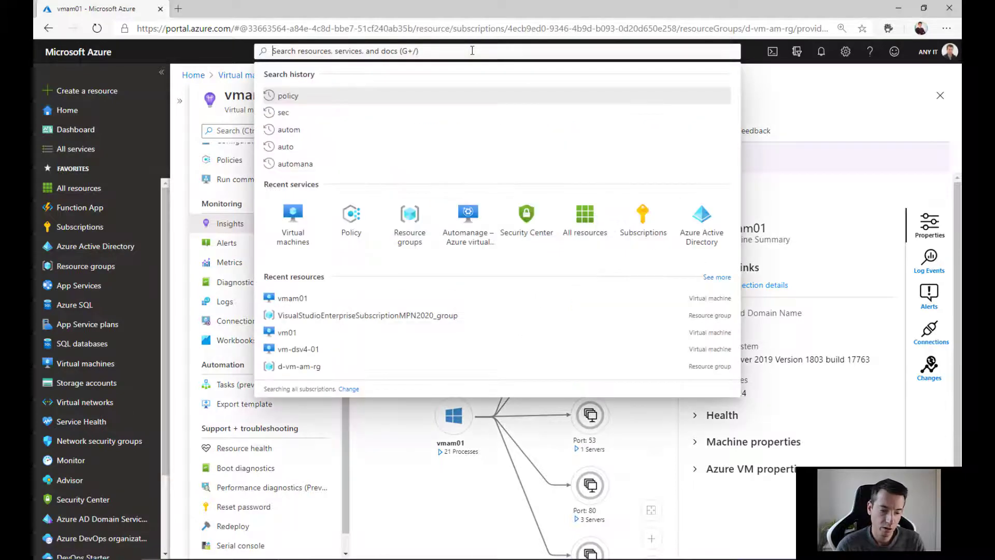
text(policy)
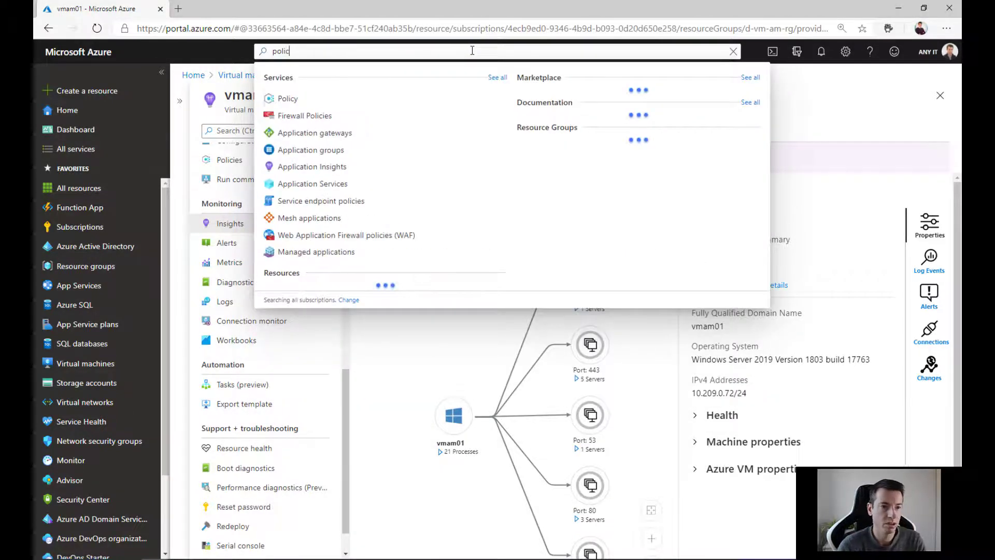
click(298, 97)
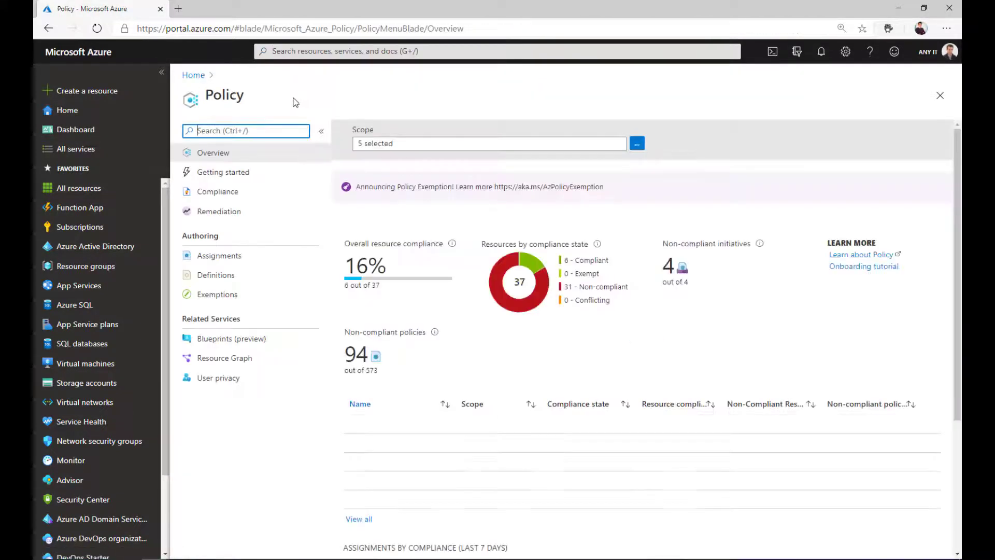
click(219, 276)
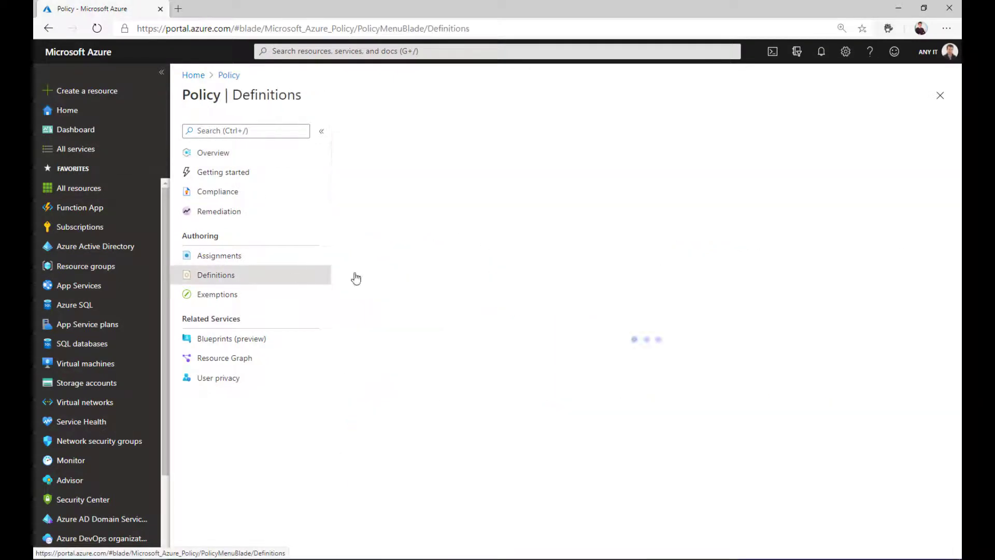
Step: Filter the policy definitions to the Automanage category only and widen the name column
click(743, 167)
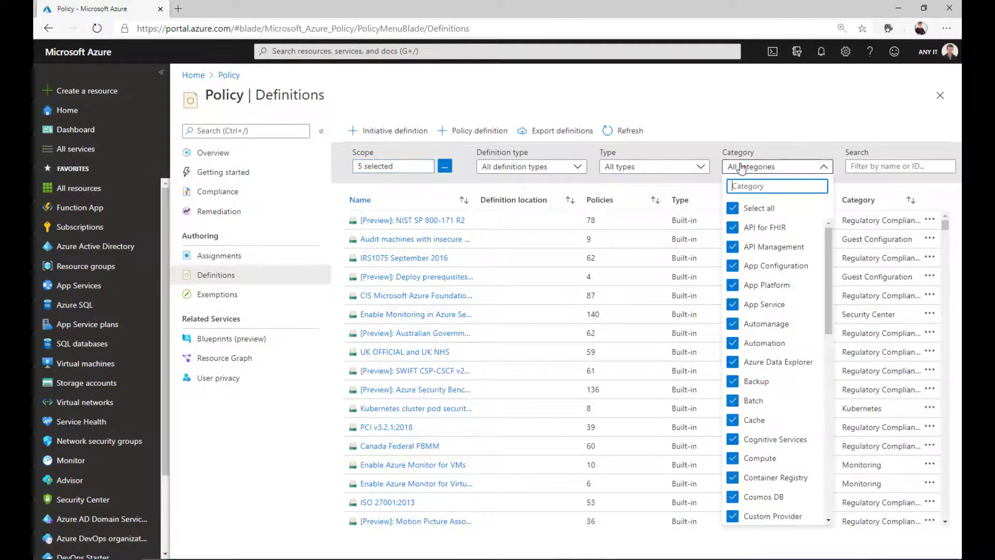
click(732, 208)
click(744, 363)
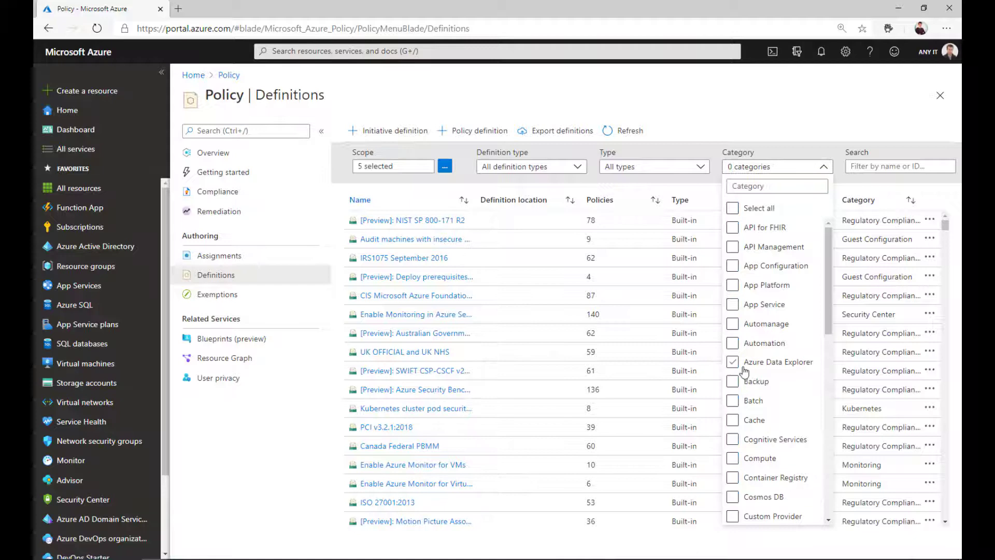
click(733, 344)
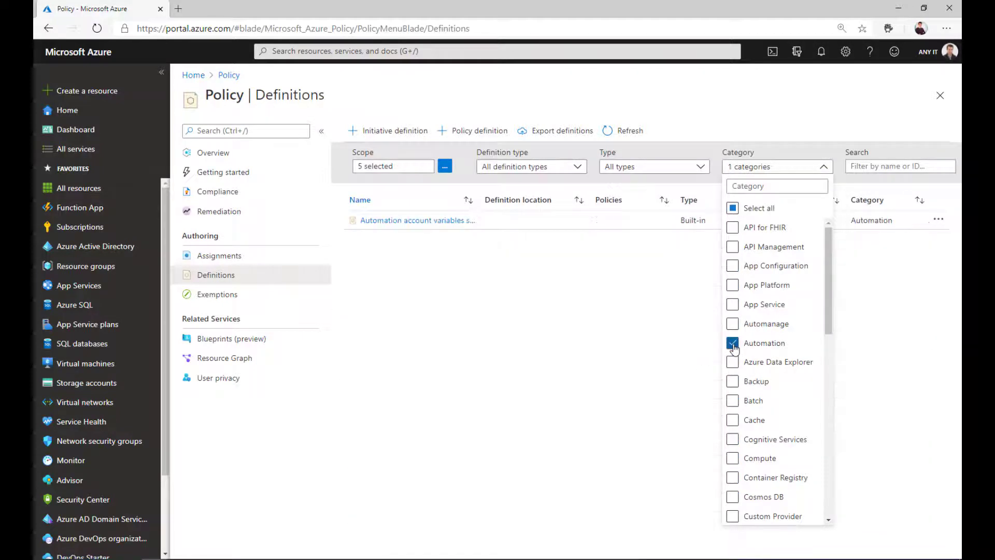
click(733, 344)
click(733, 325)
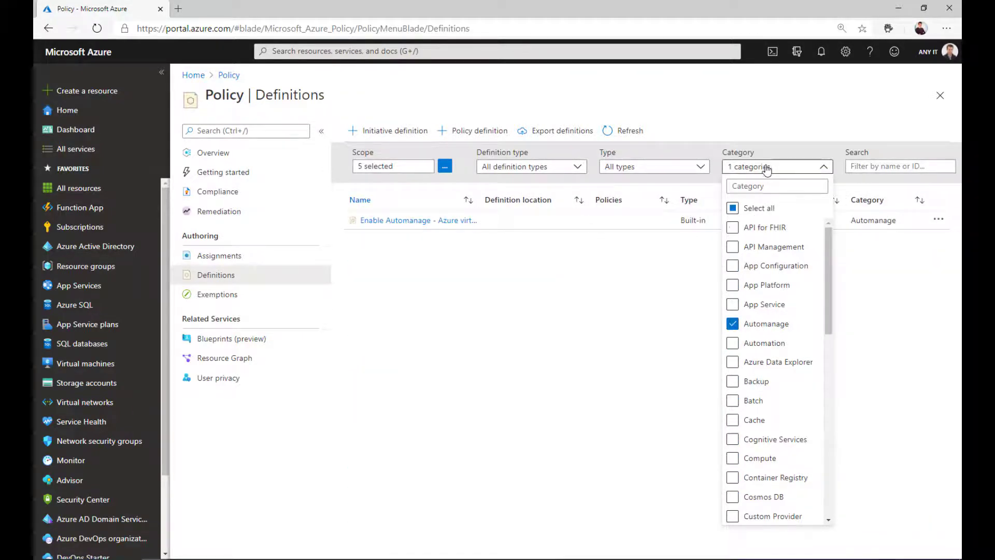
click(749, 167)
drag(478, 206, 523, 204)
click(504, 268)
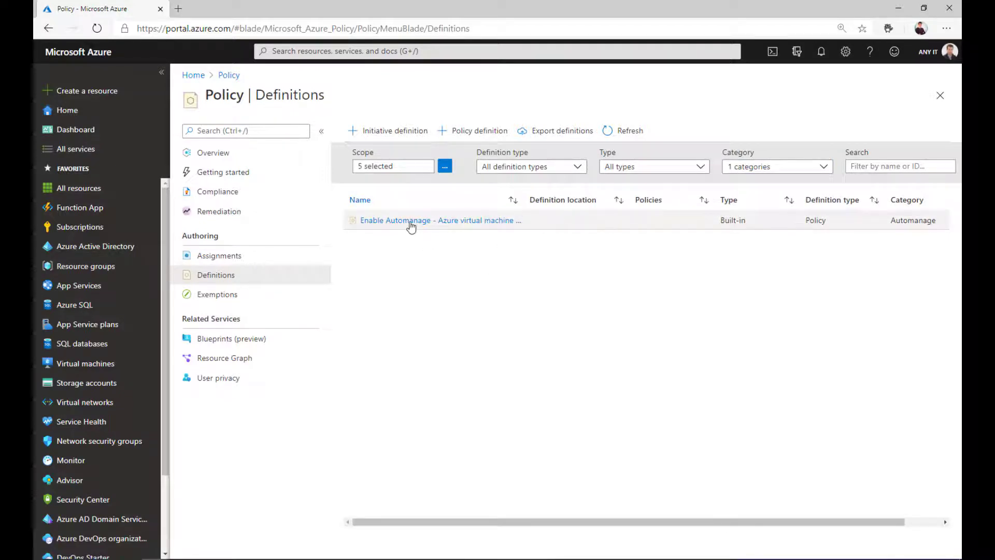
Step: Start assigning the Enable Automanage - Azure virtual machine best practices policy, with Visual Studio Enterprise Subscription – MPN (2020) as its scope
click(410, 221)
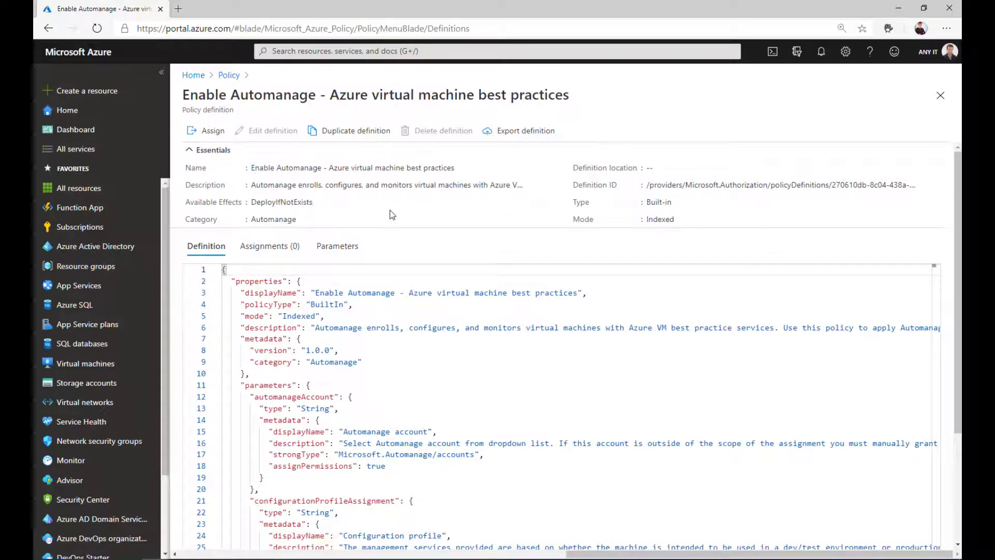
click(208, 133)
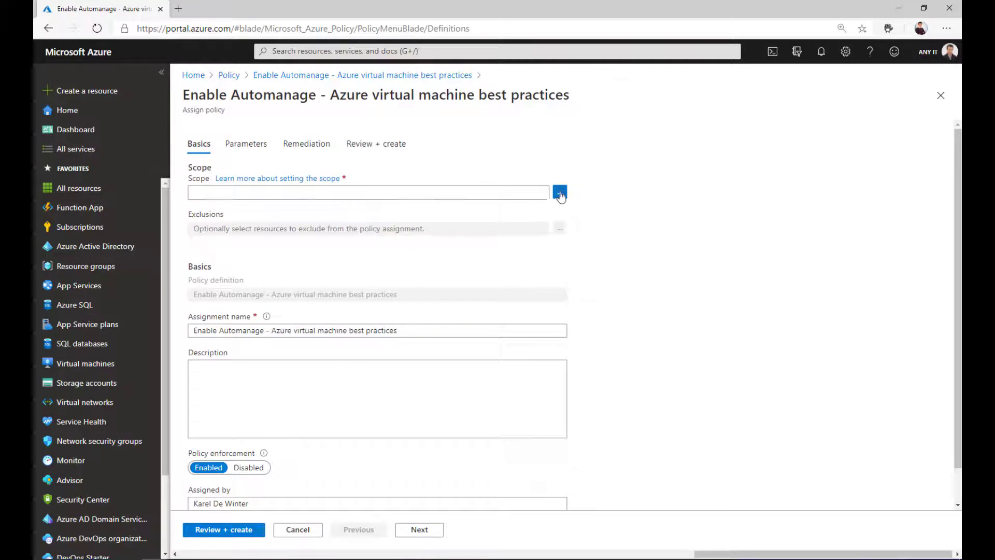
click(559, 192)
click(706, 218)
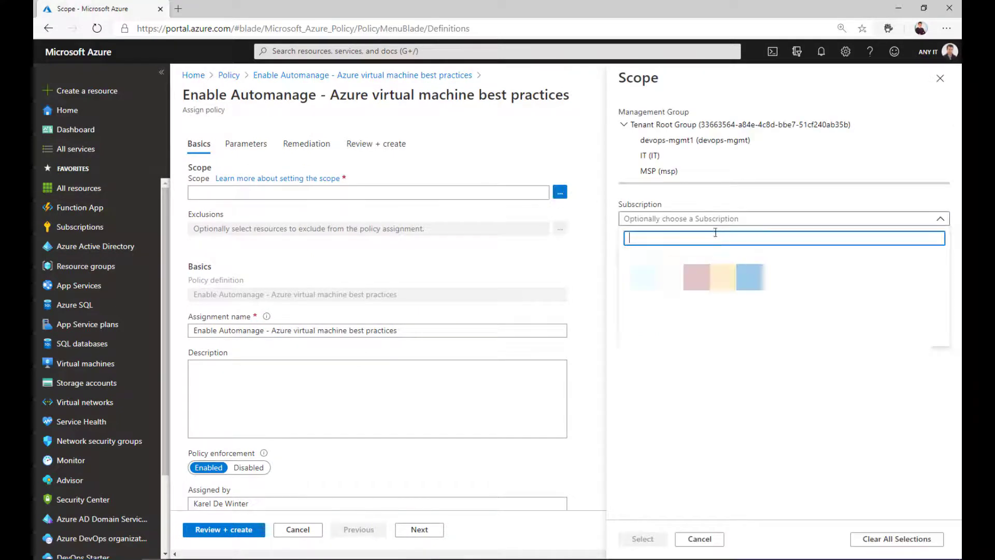
click(726, 255)
click(643, 539)
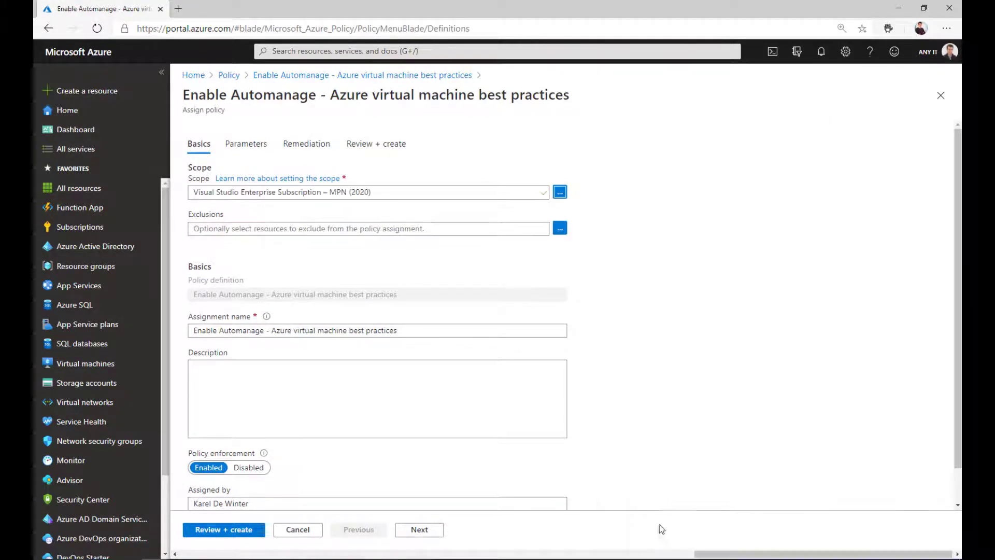
Step: Keep the remaining basics and set the policy's Automanage account parameter to VisualStudioEnterpriseSubscriptionMPN2020-ABP
scroll(651, 268, down, 1)
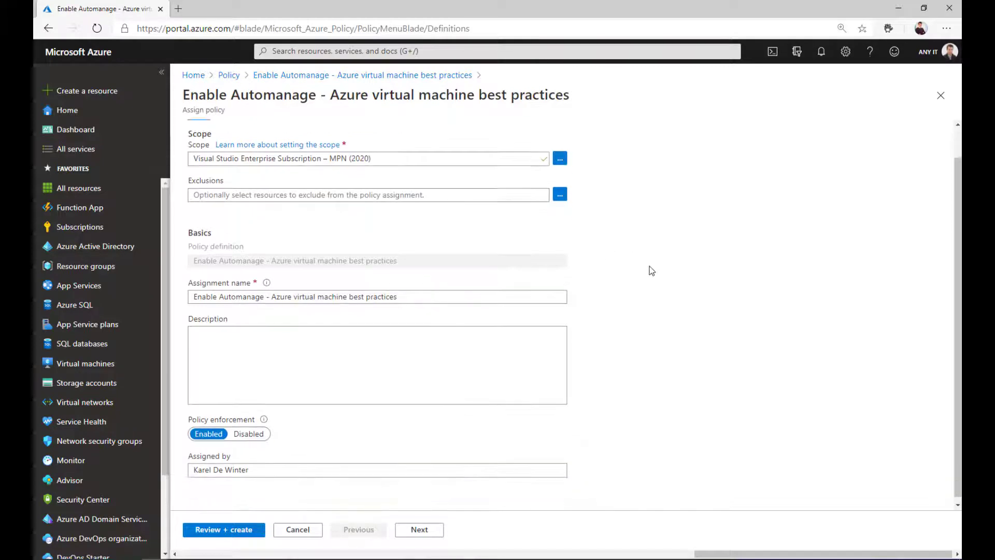
click(419, 529)
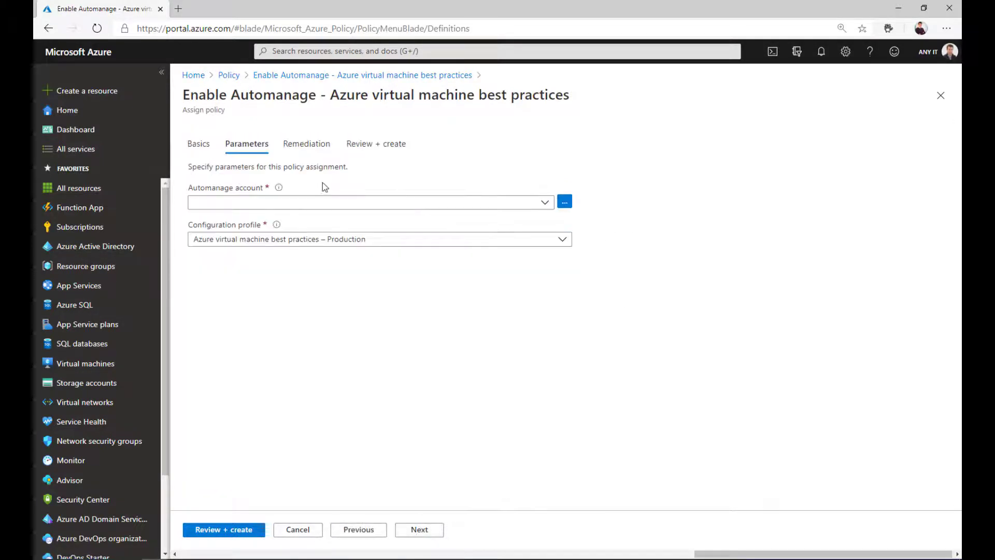
click(566, 202)
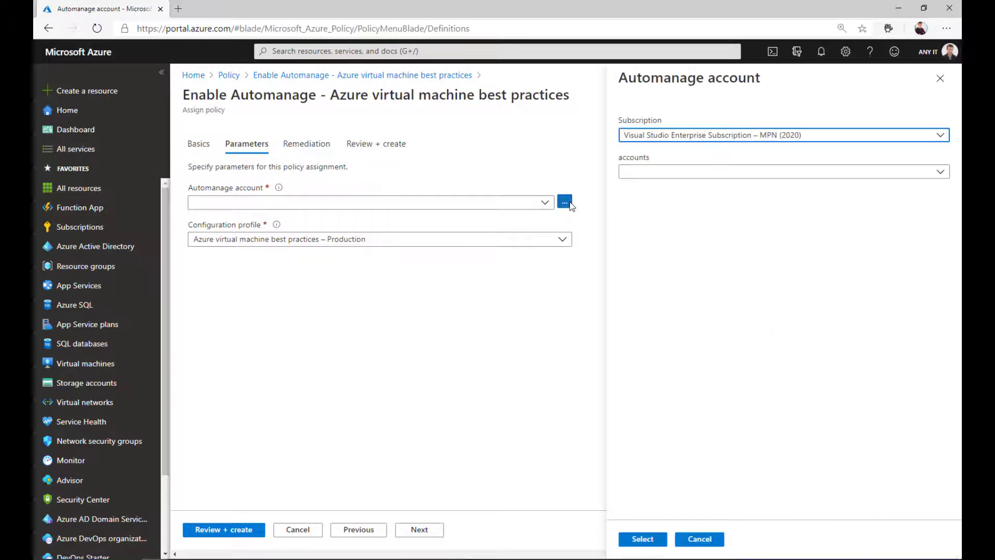
click(802, 175)
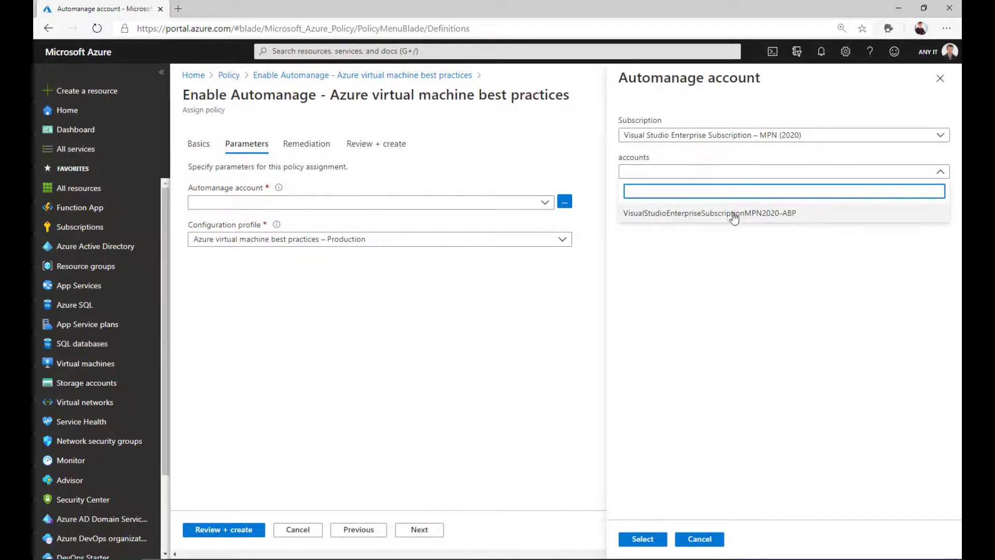
click(768, 216)
click(650, 539)
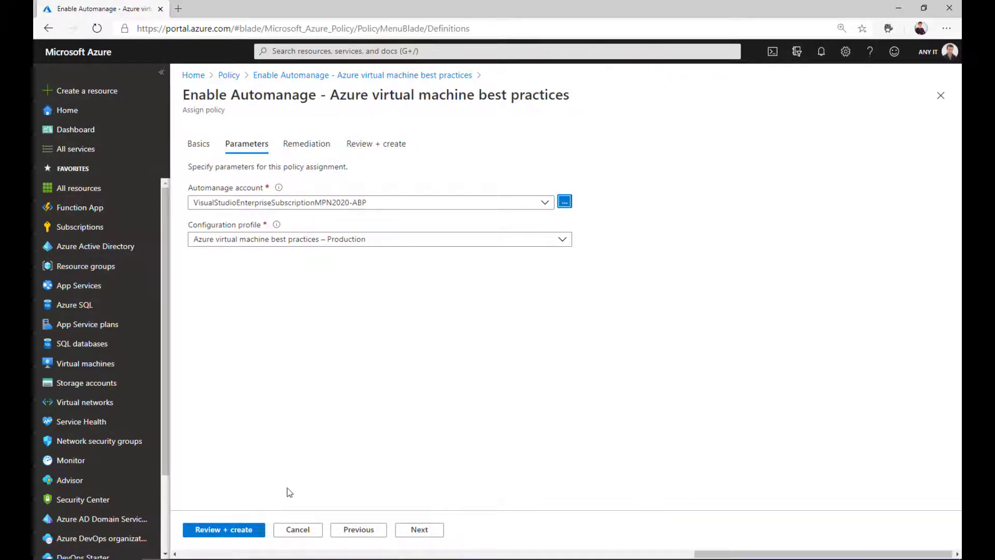
Step: Keep the default remediation settings, without a remediation task, and create the policy assignment
click(420, 531)
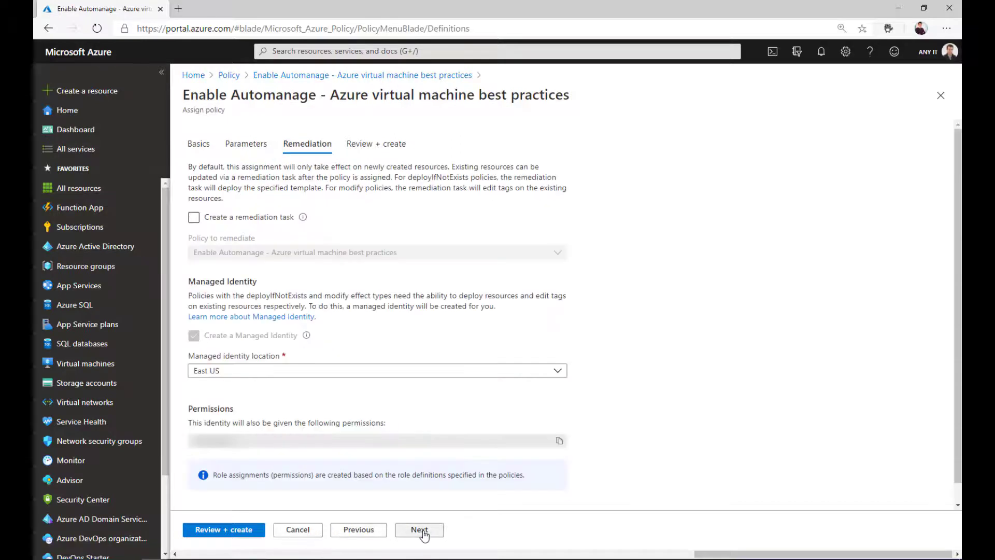
scroll(481, 361, down, 1)
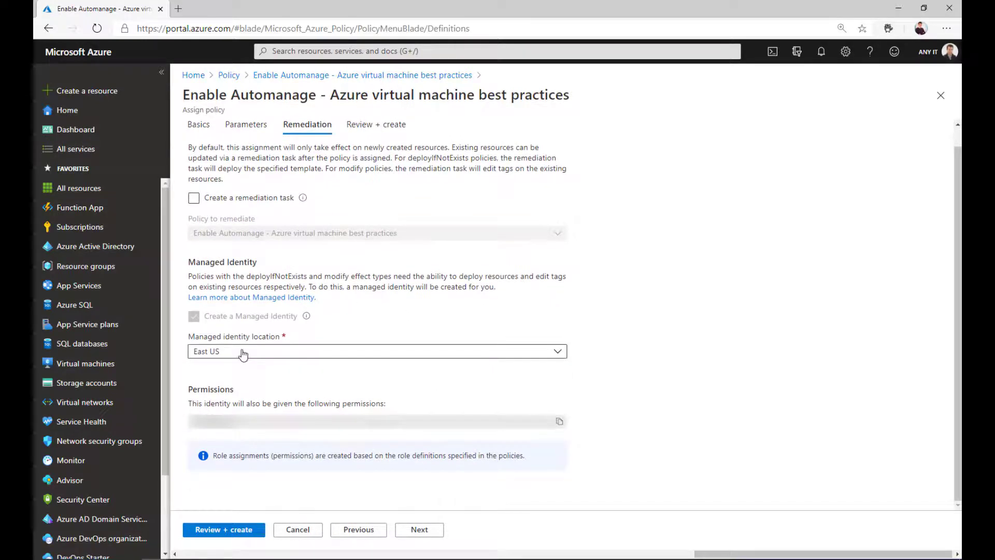
click(416, 531)
click(214, 528)
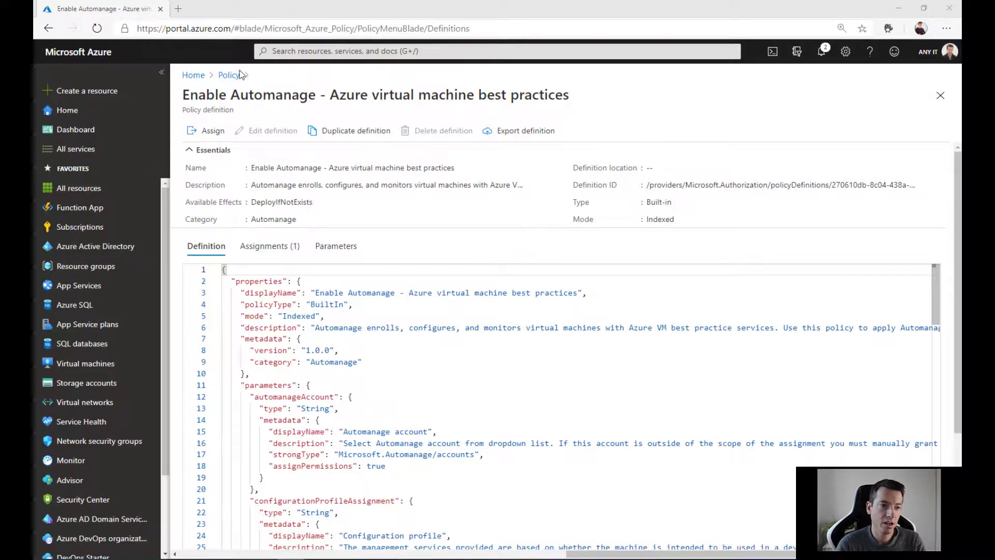
Step: Open the Automanage service and show the machines of Visual Studio Enterprise Subscription – MPN (2020)
click(310, 50)
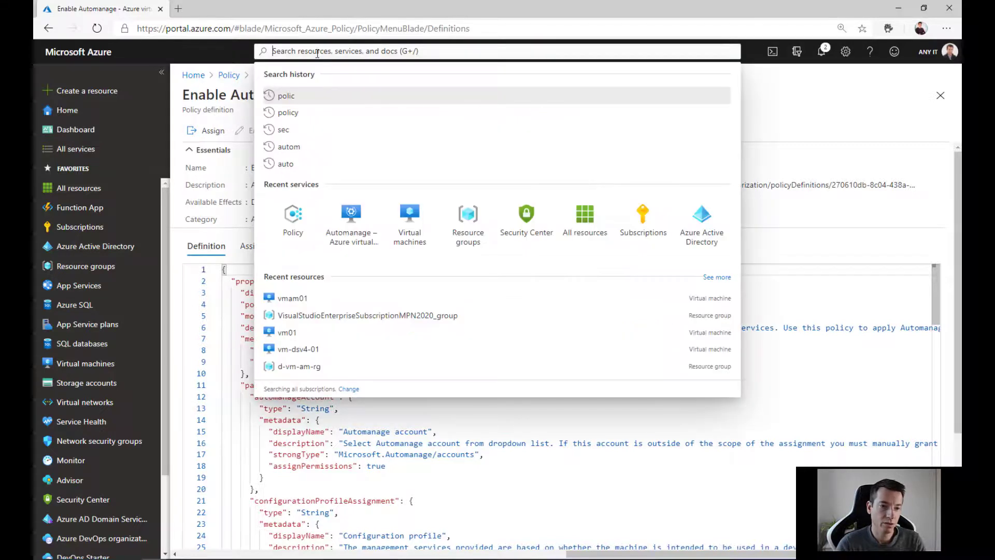
click(358, 215)
click(317, 157)
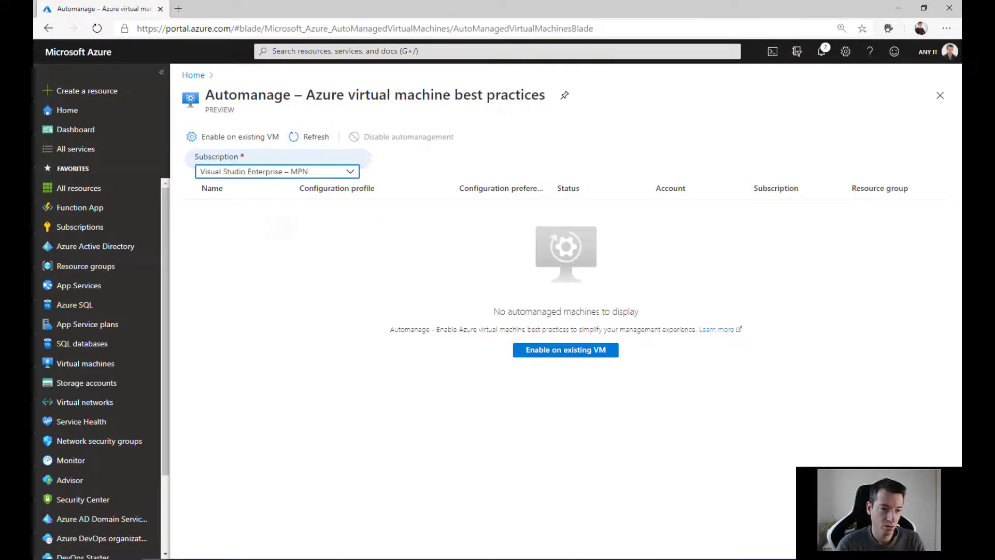
click(319, 172)
click(290, 190)
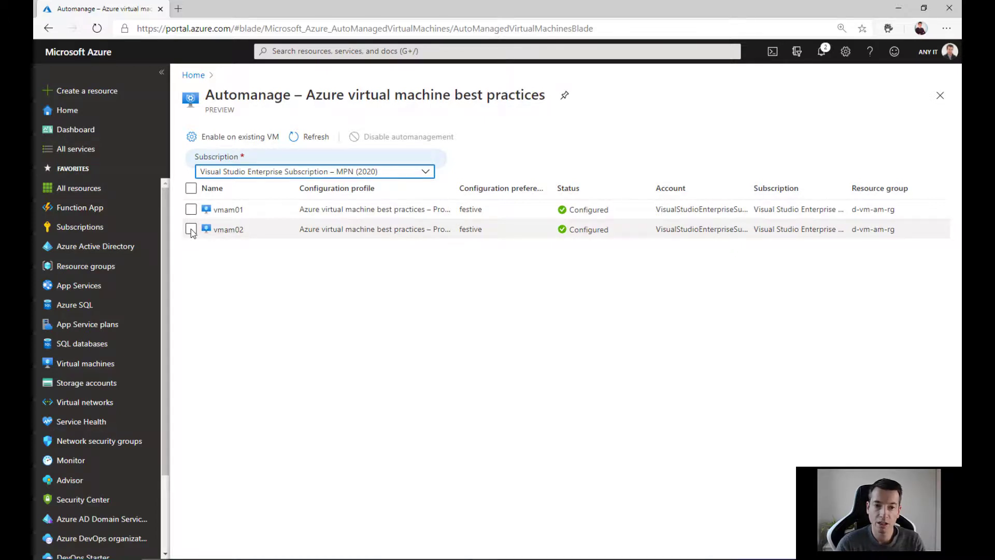
Step: Disable automanagement on the virtual machine vmam02 and dismiss the notification
click(191, 229)
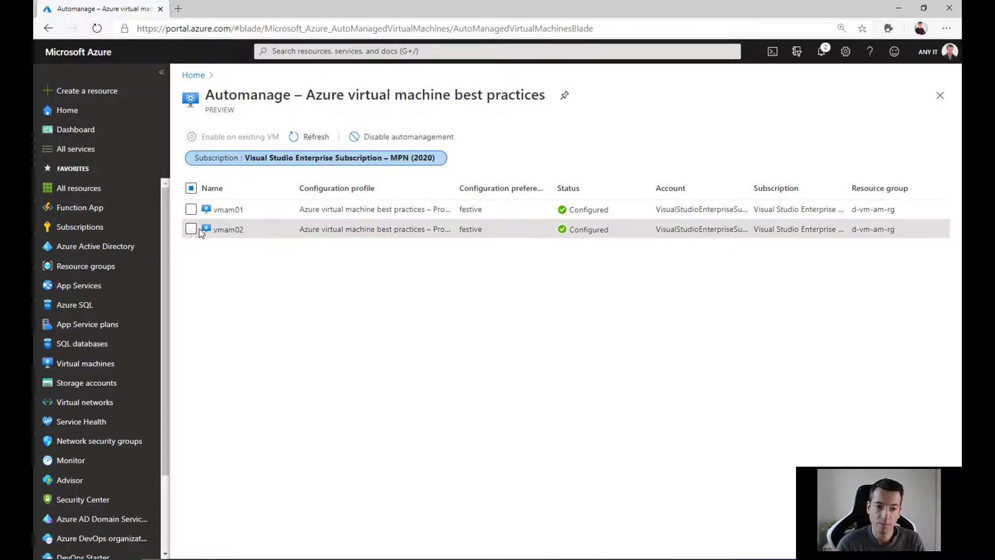
click(424, 138)
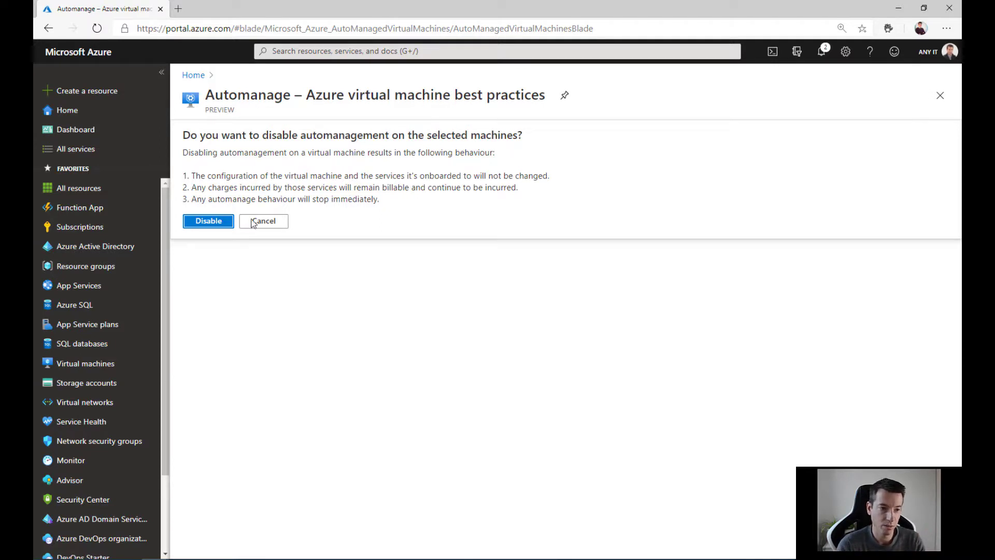
click(210, 224)
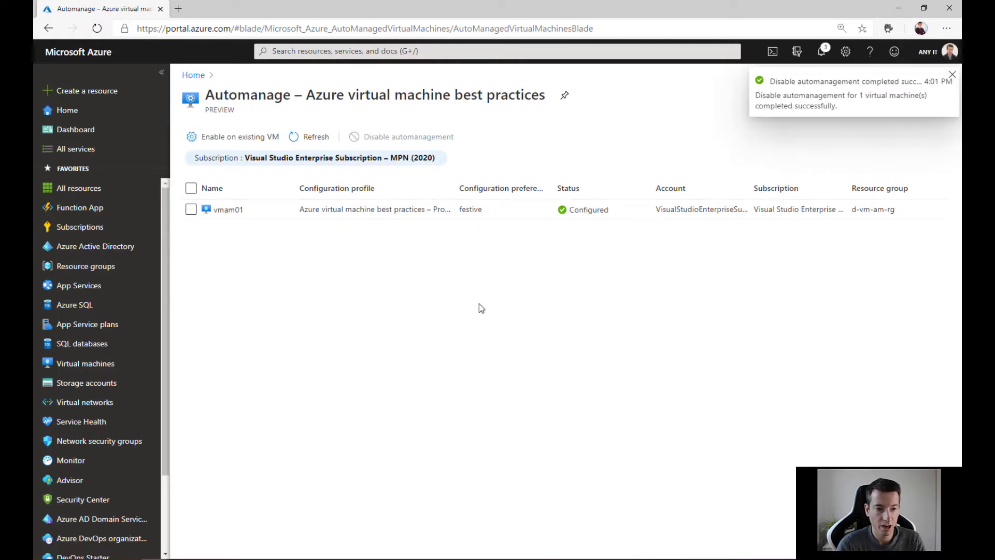
click(953, 76)
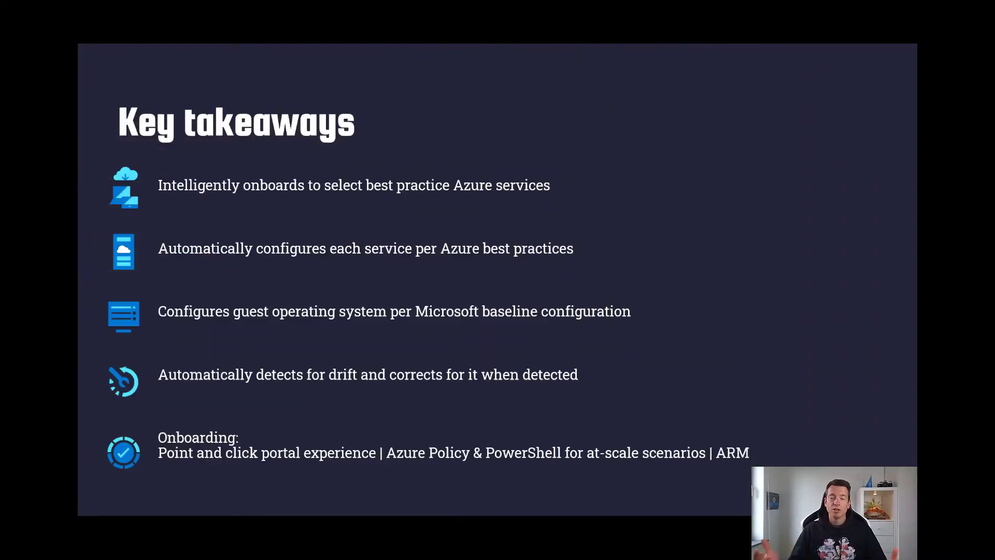
key(Right)
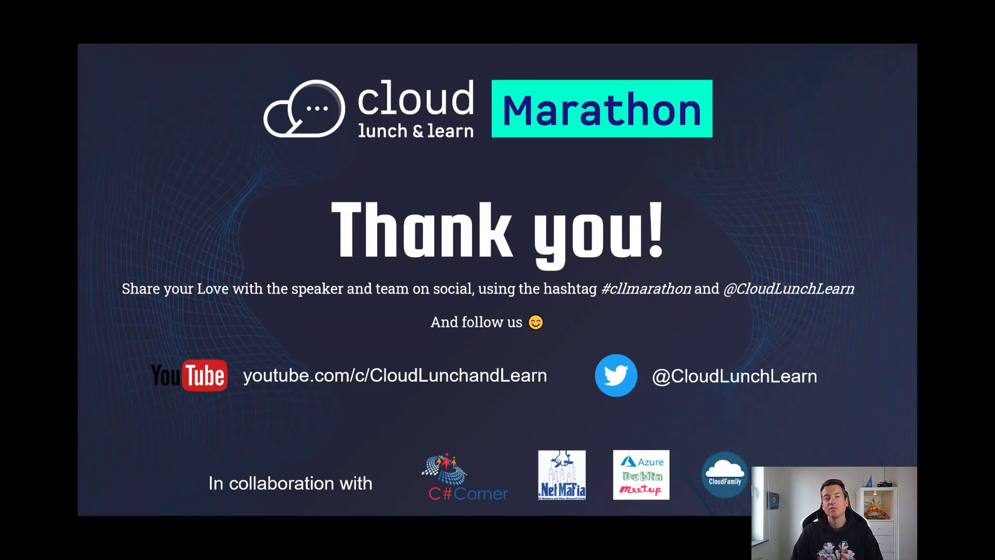